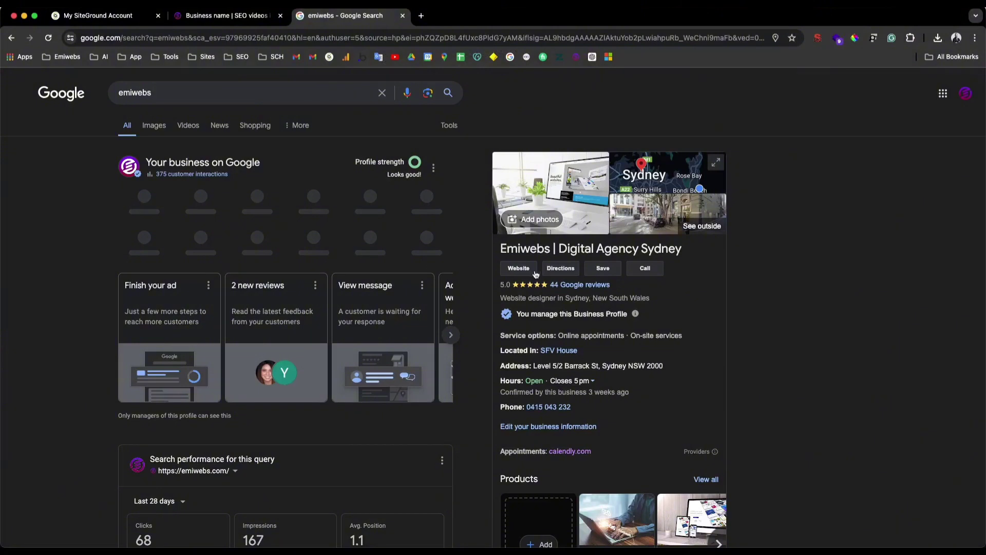
Step: Switch to the emiwebs site tab and go to Plugins › Add New in the admin
{"action": "scroll", "coordinate": [562, 290], "scroll_direction": "up", "scroll_amount": 5}
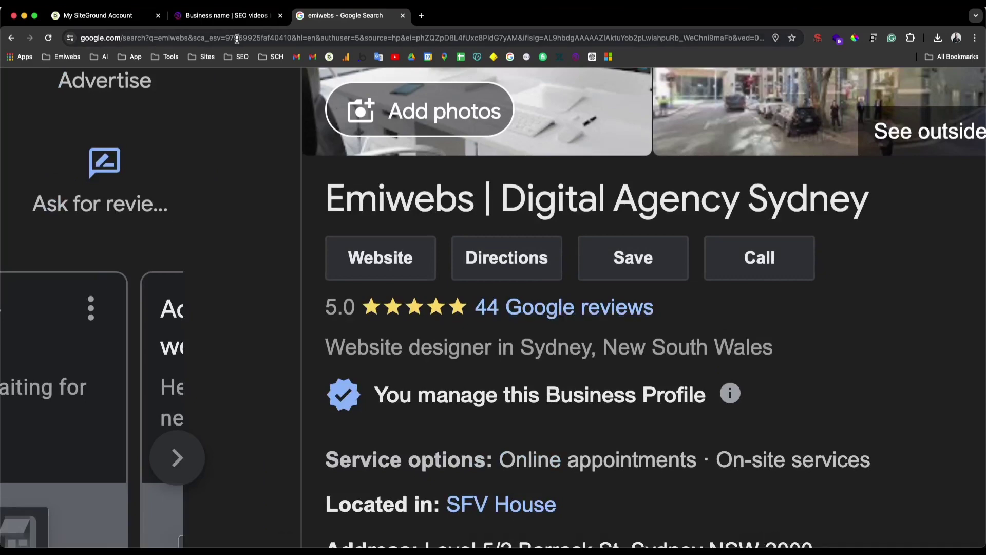
{"action": "left_click", "coordinate": [243, 20]}
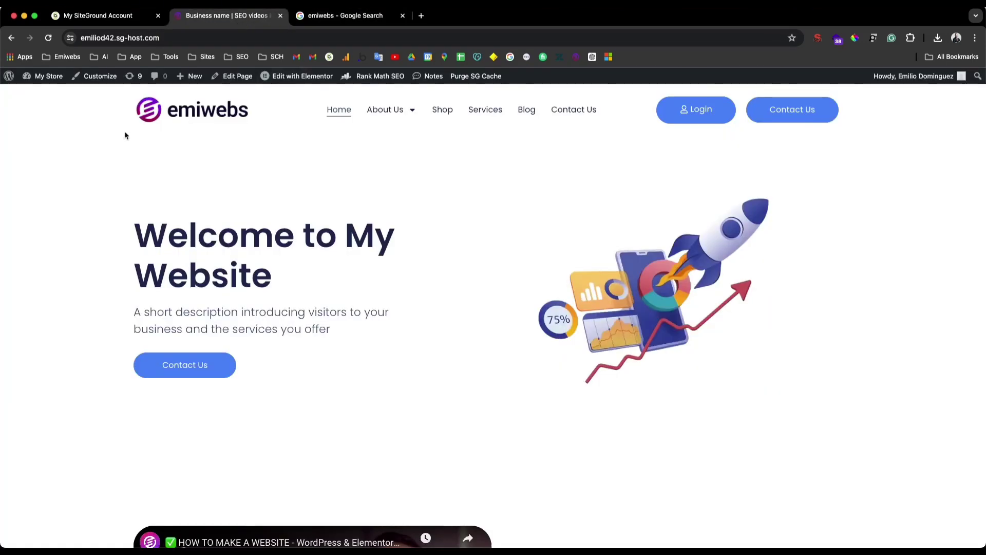
{"action": "mouse_move", "coordinate": [52, 83]}
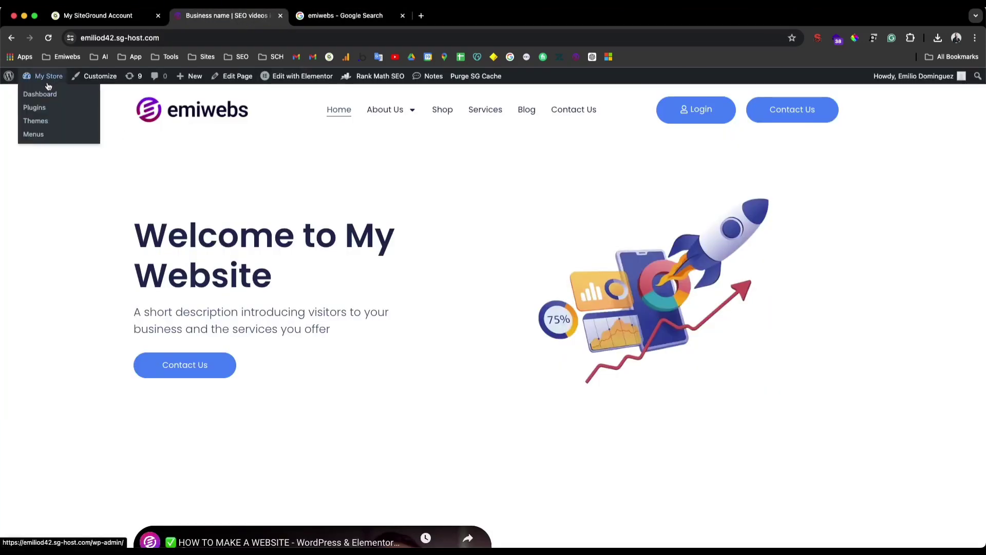
{"action": "scroll", "coordinate": [38, 360], "scroll_direction": "down", "scroll_amount": 2}
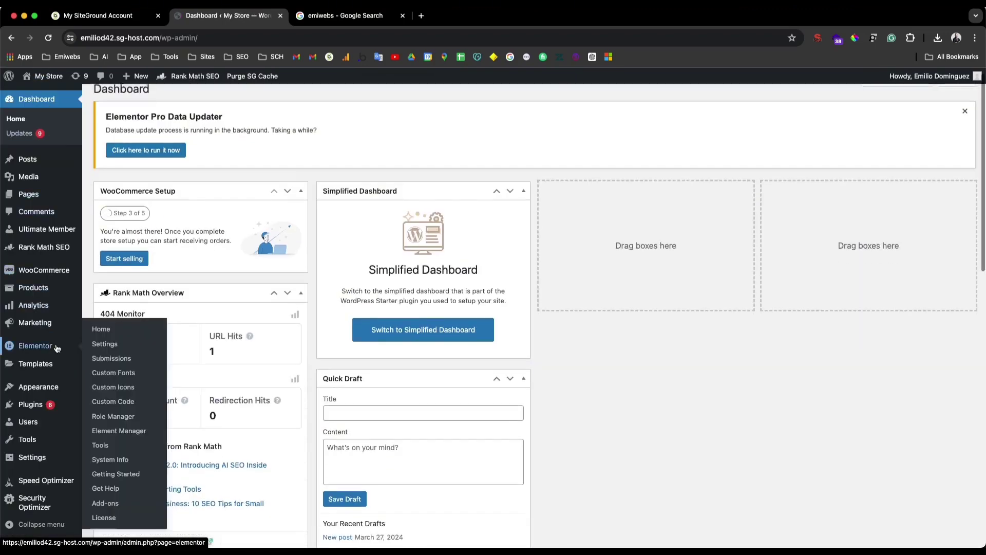
{"action": "scroll", "coordinate": [30, 421], "scroll_direction": "up", "scroll_amount": 5}
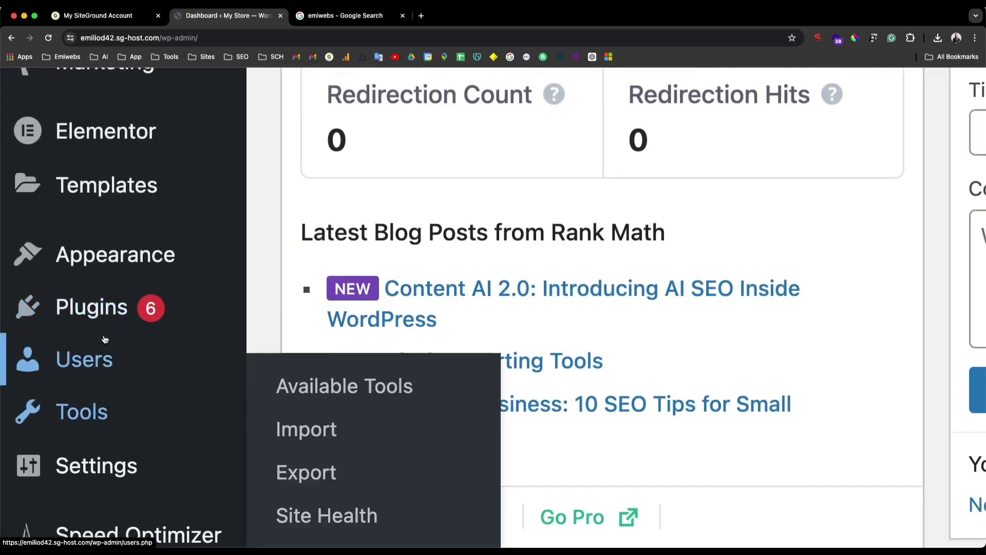
{"action": "mouse_move", "coordinate": [33, 409]}
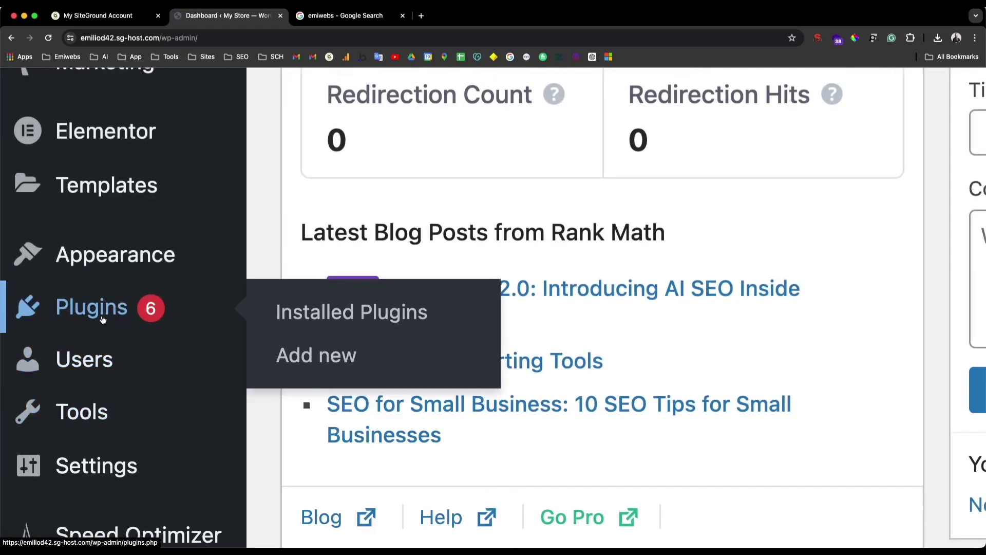
{"action": "left_click", "coordinate": [317, 358]}
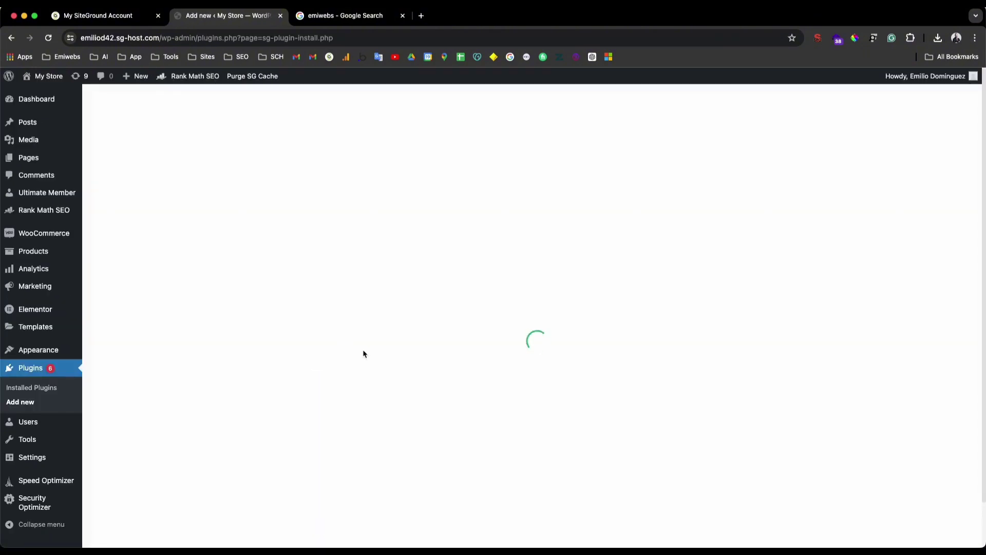
Step: Search the plugin directory for 'google review'
{"action": "left_click", "coordinate": [722, 129]}
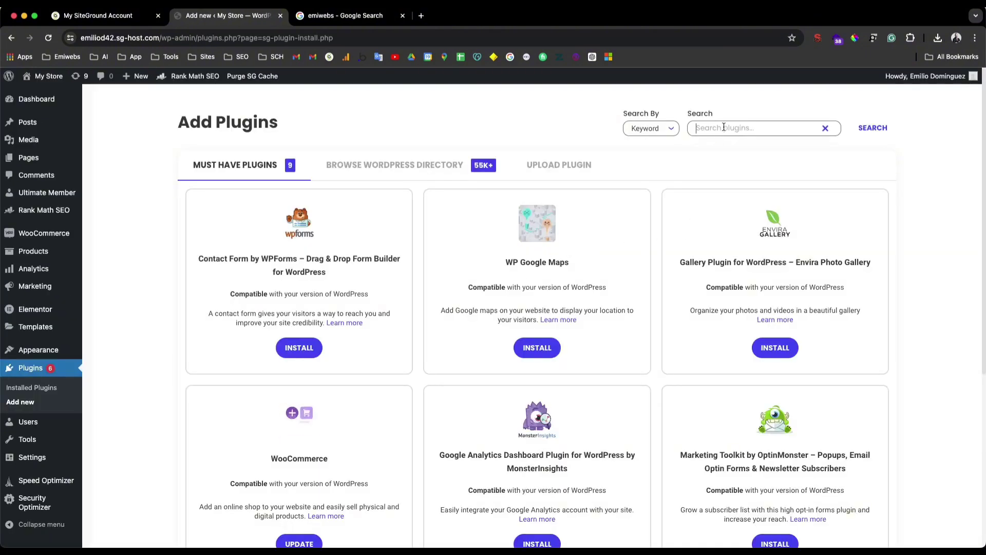
{"action": "type", "text": "google"}
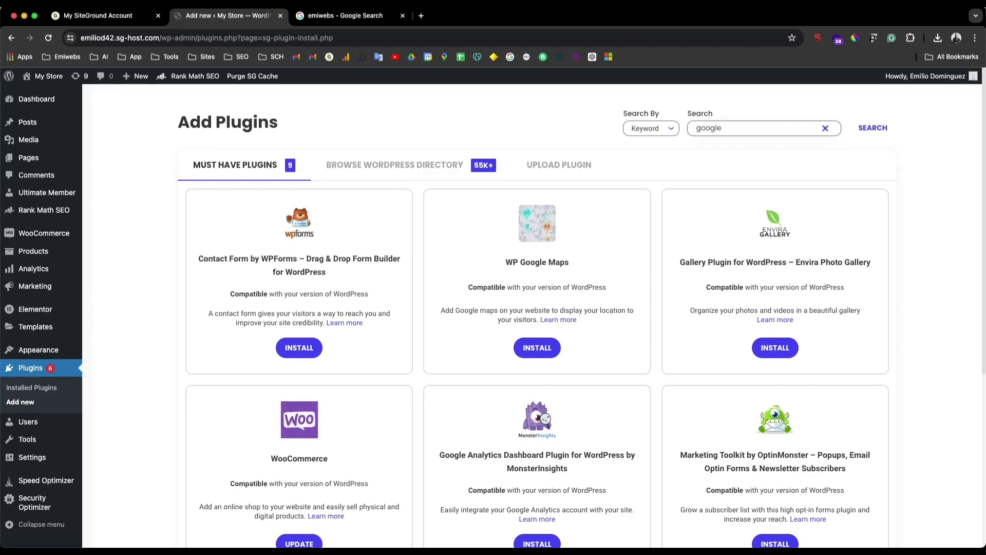
{"action": "type", "text": " review"}
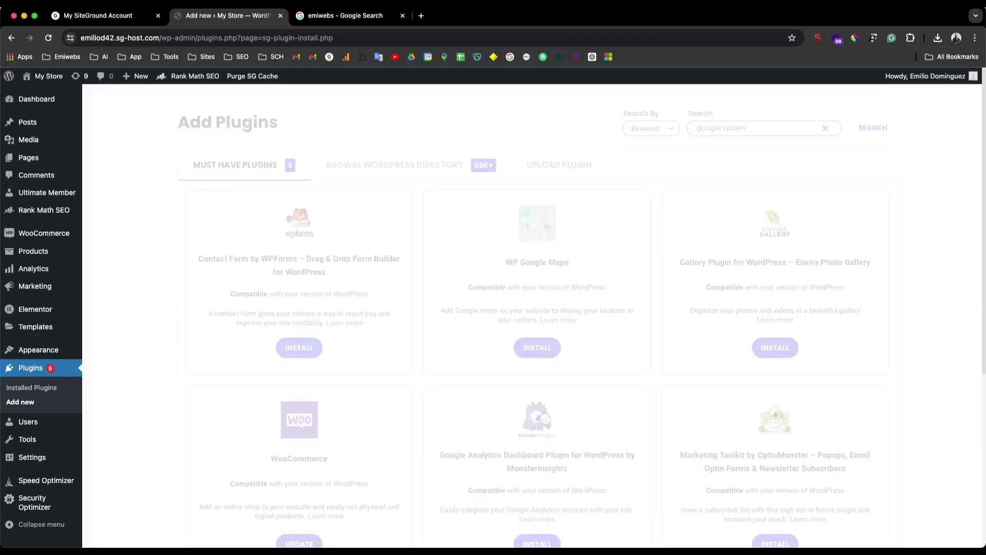
{"action": "scroll", "coordinate": [337, 306], "scroll_direction": "down", "scroll_amount": 1}
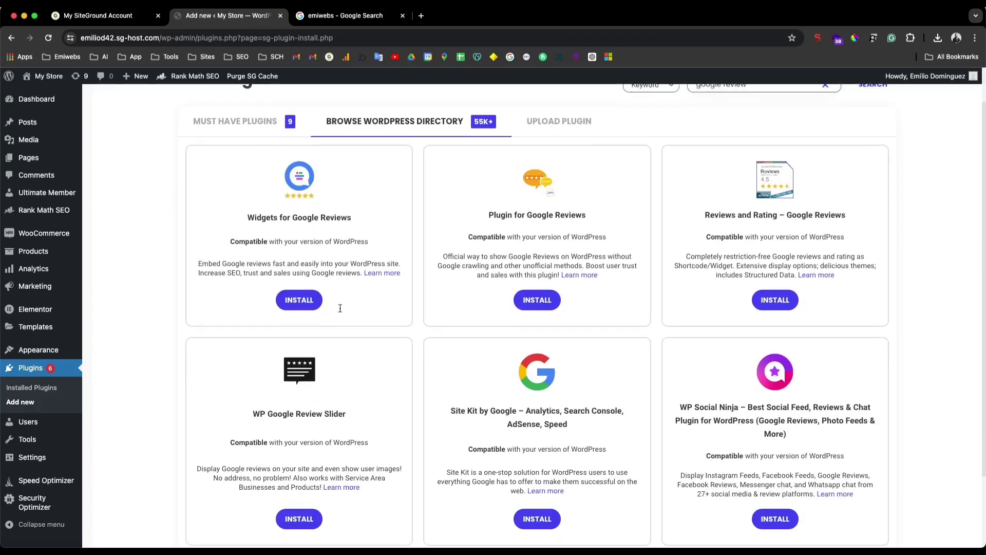
{"action": "scroll", "coordinate": [339, 305], "scroll_direction": "up", "scroll_amount": 1}
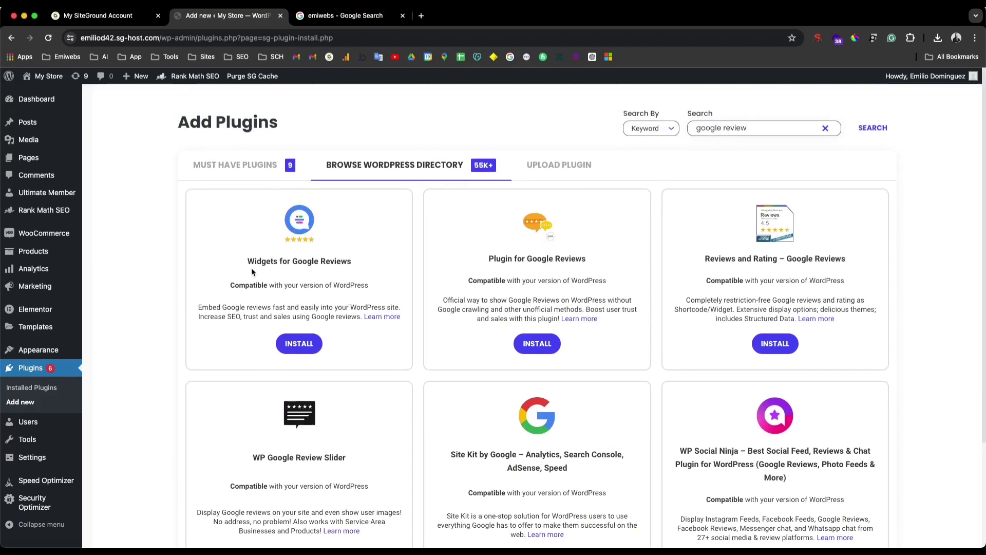
Step: Install and activate the Widgets for Google Reviews plugin
{"action": "triple_click", "coordinate": [362, 262]}
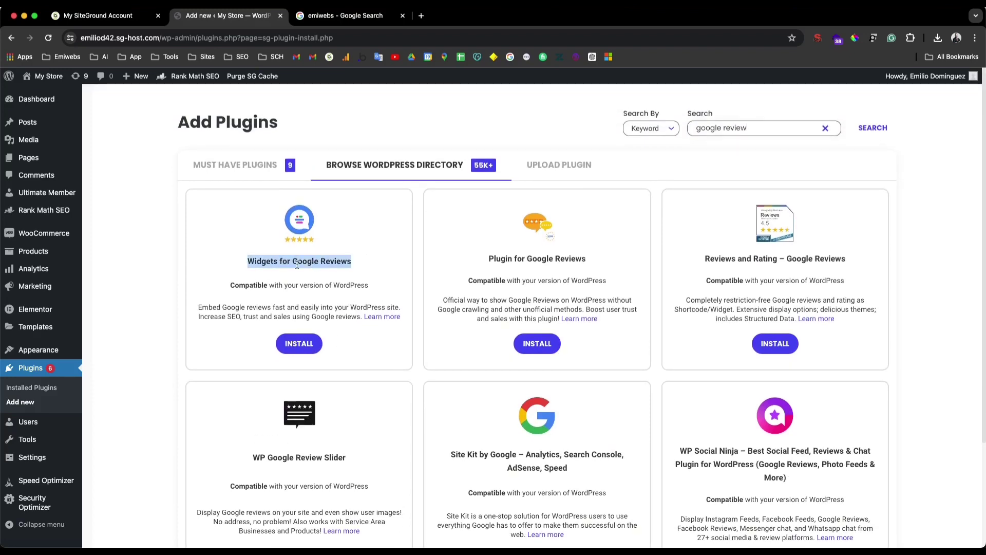
{"action": "left_click", "coordinate": [304, 355]}
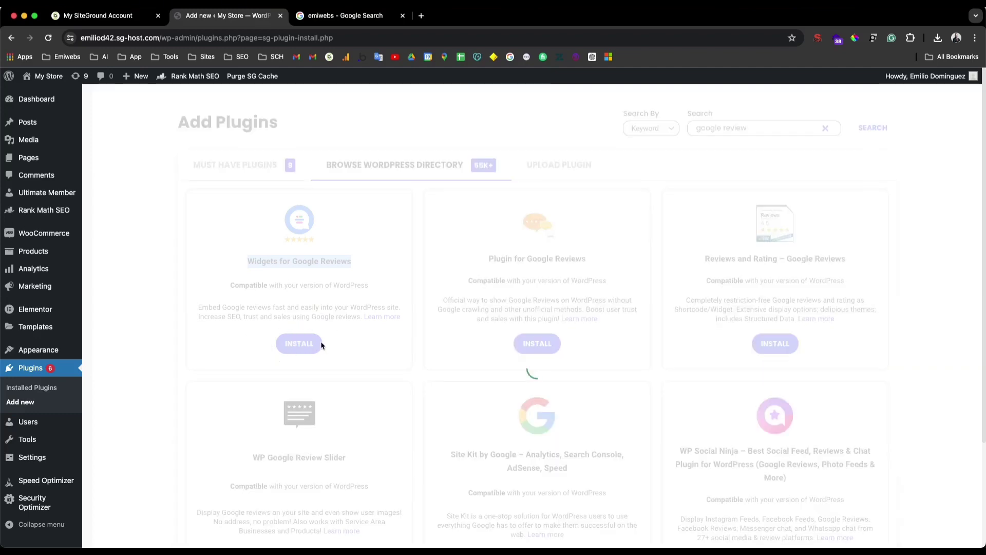
{"action": "left_click", "coordinate": [303, 349]}
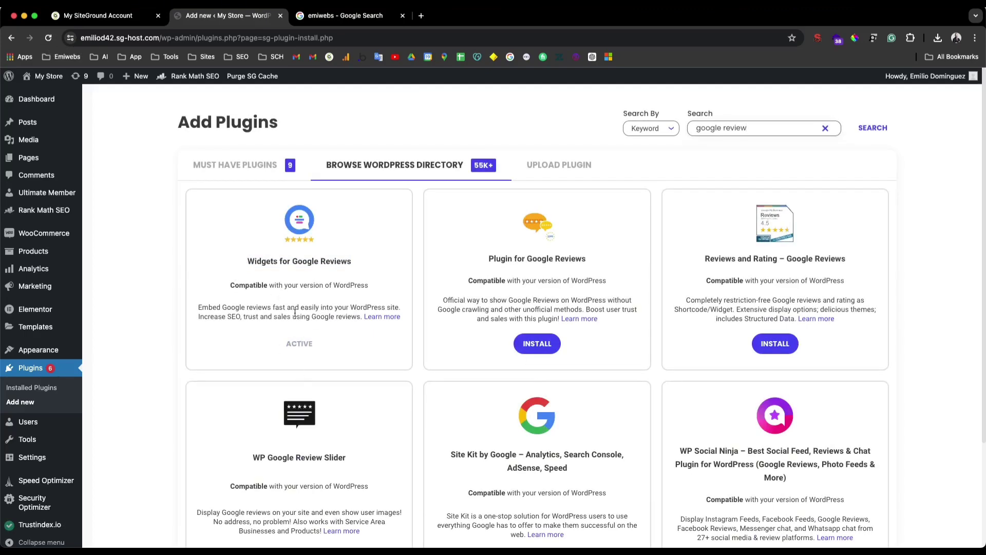
Step: Reload, then open Trustindex.io's Free Widget Configurator at the Connect Google step
{"action": "left_click", "coordinate": [53, 38]}
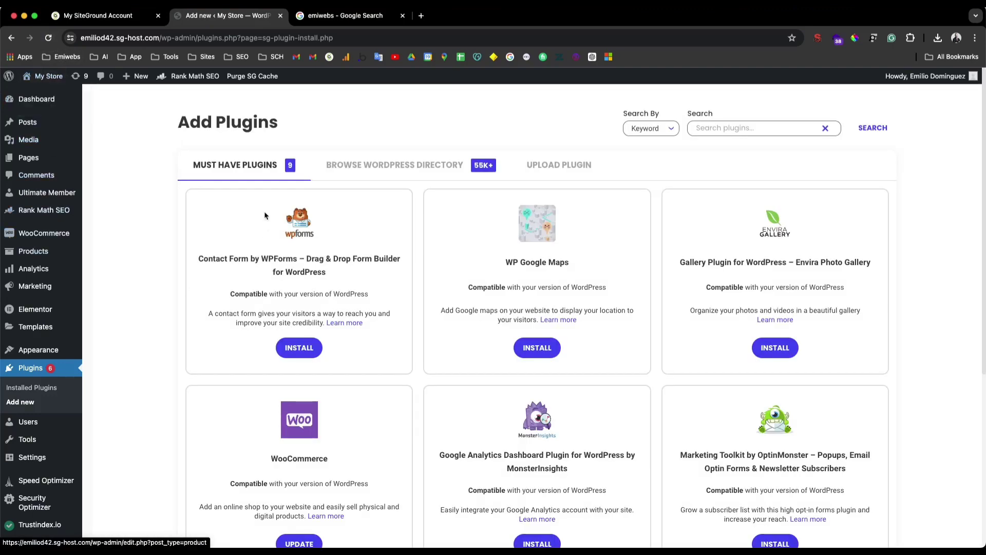
{"action": "scroll", "coordinate": [42, 387], "scroll_direction": "down", "scroll_amount": 2}
{"action": "scroll", "coordinate": [42, 387], "scroll_direction": "down", "scroll_amount": 2}
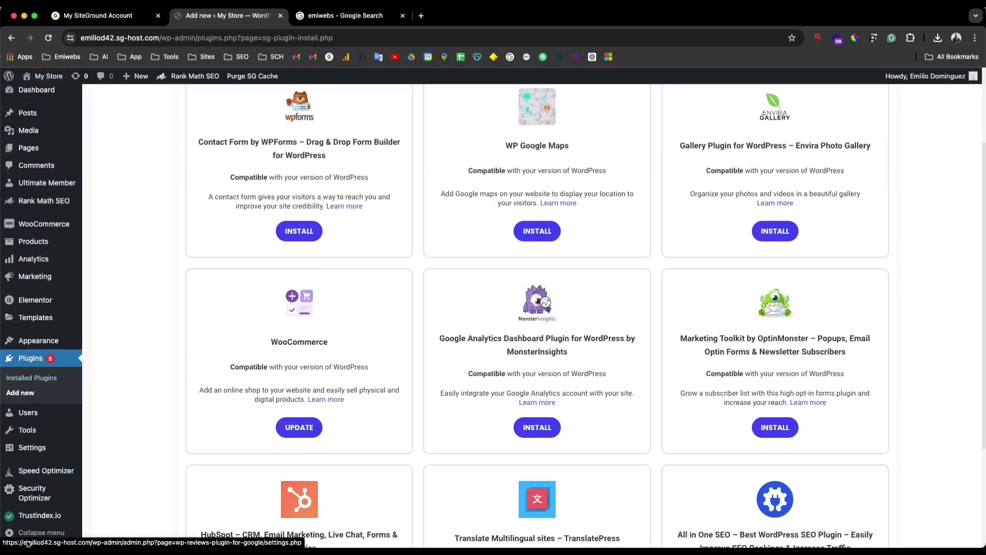
{"action": "left_click", "coordinate": [34, 518]}
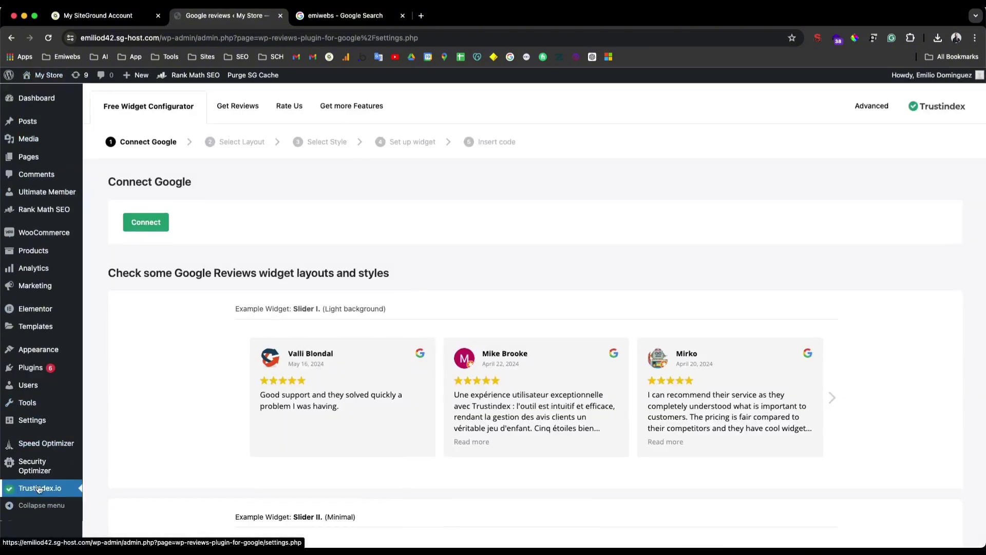
{"action": "scroll", "coordinate": [39, 491], "scroll_direction": "up", "scroll_amount": 5}
{"action": "scroll", "coordinate": [146, 372], "scroll_direction": "down", "scroll_amount": 5}
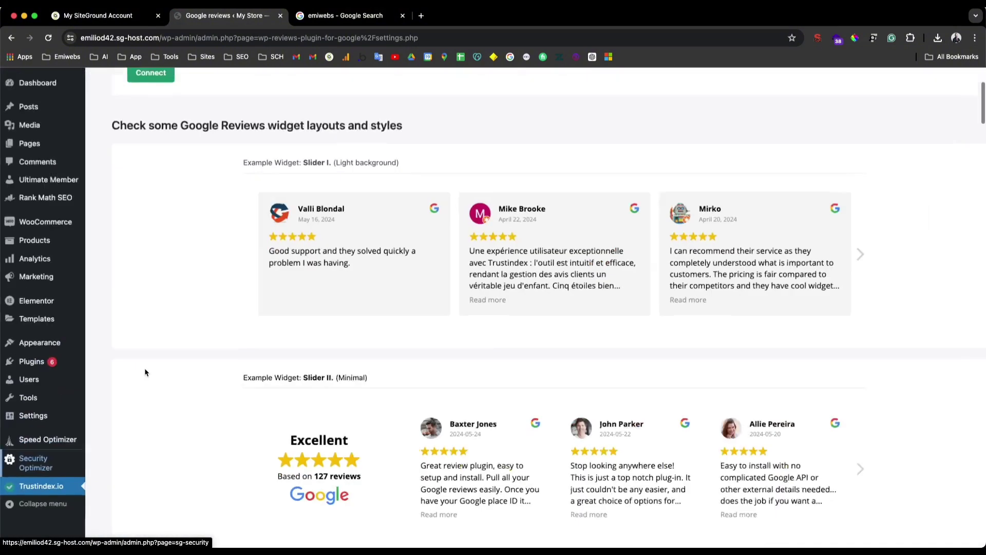
{"action": "scroll", "coordinate": [174, 220], "scroll_direction": "up", "scroll_amount": 3}
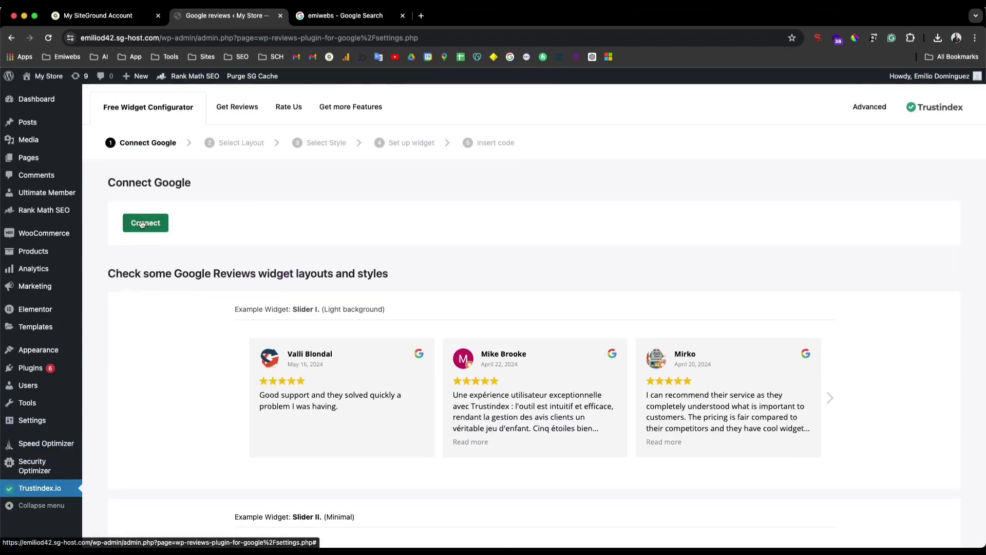
{"action": "left_click_drag", "start_coordinate": [173, 220], "coordinate": [148, 222]}
Step: Search 'emiwebs' in the Google Business Profile field and connect the Emiwebs | Digital Agency Sydney profile
{"action": "left_click", "coordinate": [147, 222]}
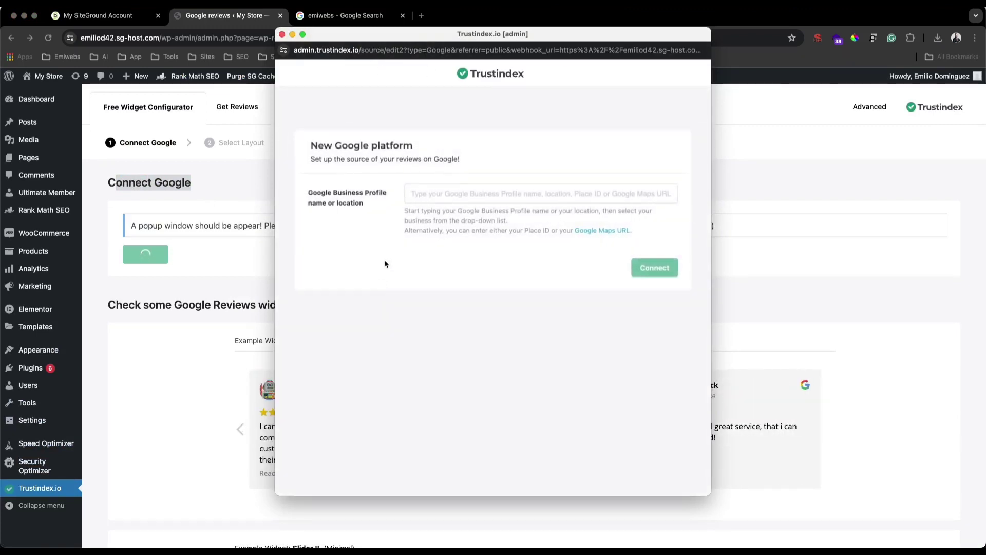
{"action": "left_click_drag", "start_coordinate": [316, 195], "coordinate": [390, 196]}
{"action": "left_click", "coordinate": [421, 193]}
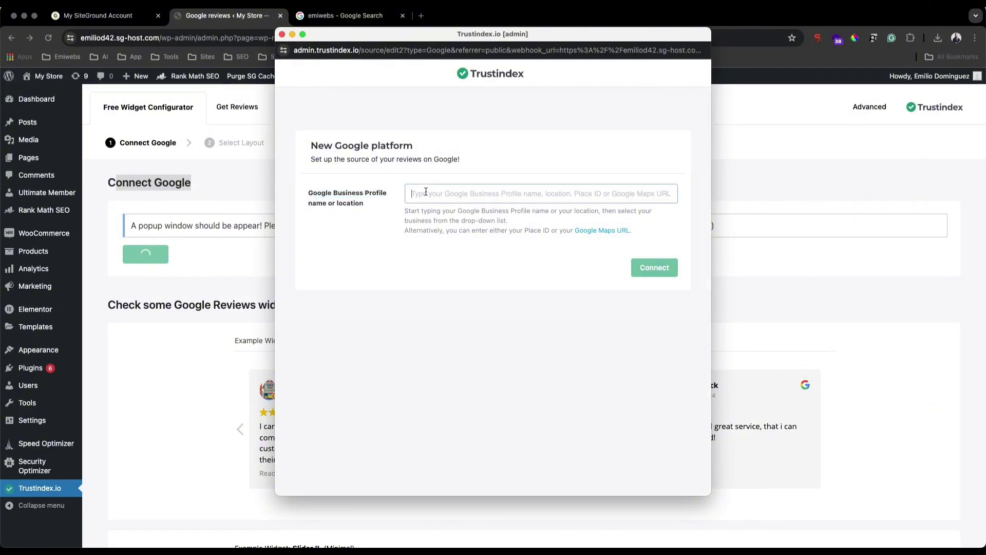
{"action": "type", "text": "emiw"}
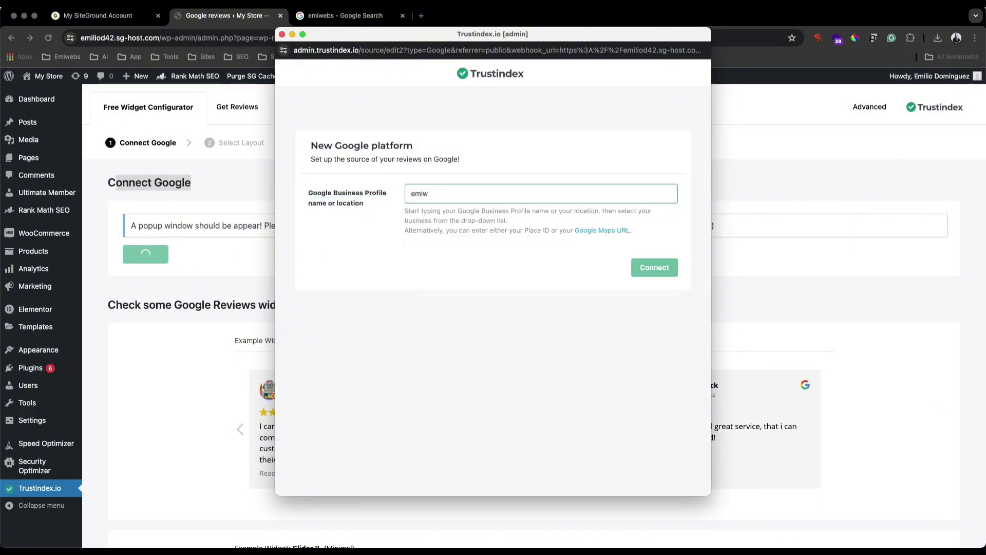
{"action": "type", "text": "ebs"}
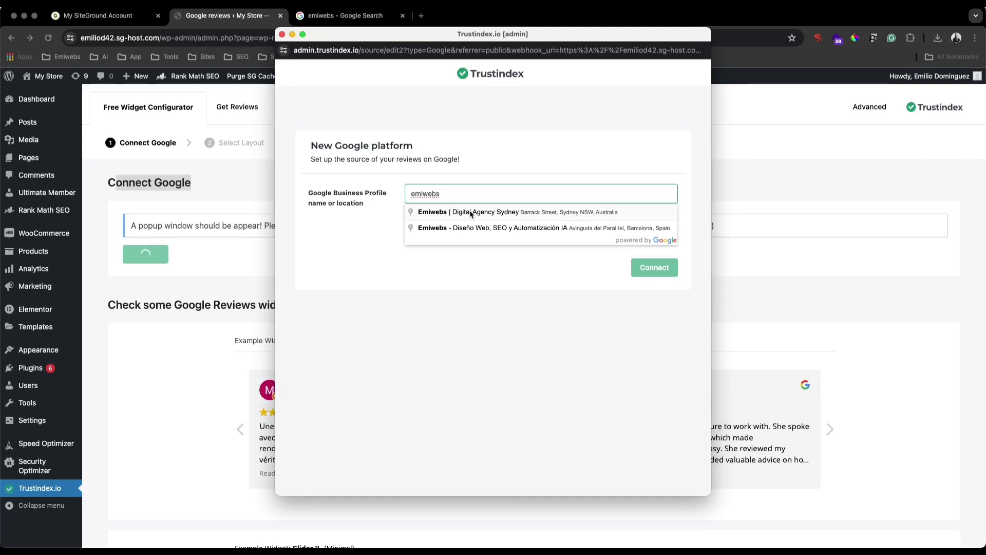
{"action": "left_click", "coordinate": [471, 213]}
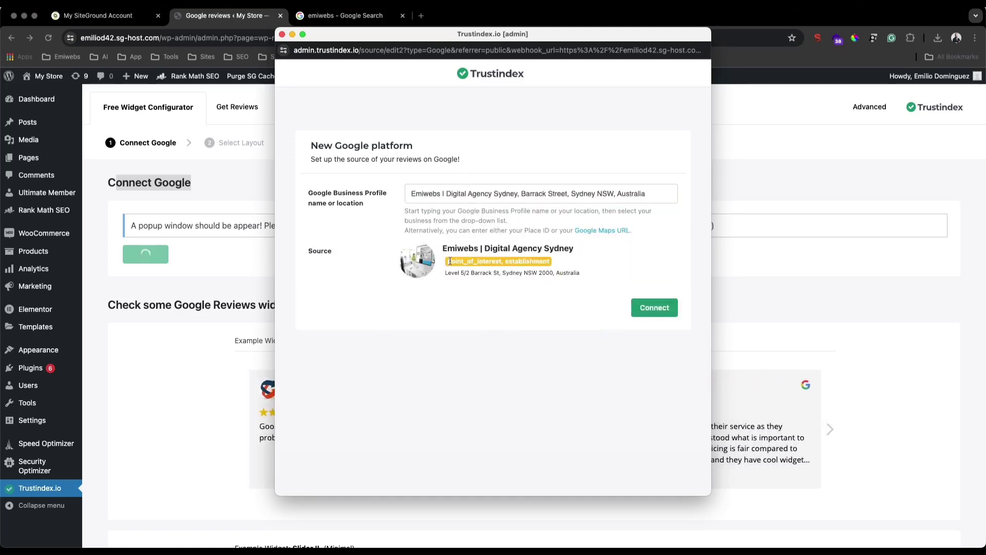
{"action": "left_click", "coordinate": [659, 312]}
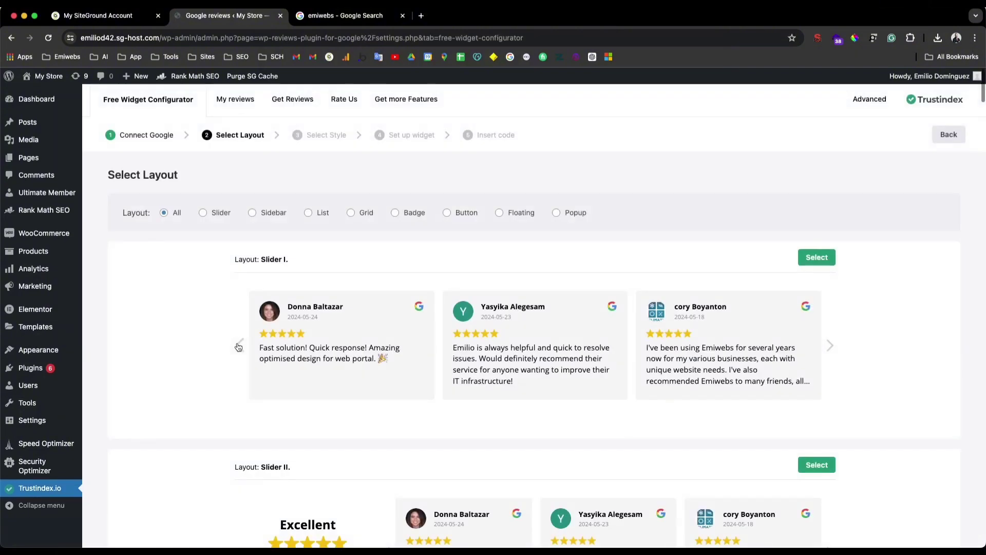
Step: Choose the Slider V layout for the reviews widget
{"action": "scroll", "coordinate": [221, 309], "scroll_direction": "down", "scroll_amount": 1}
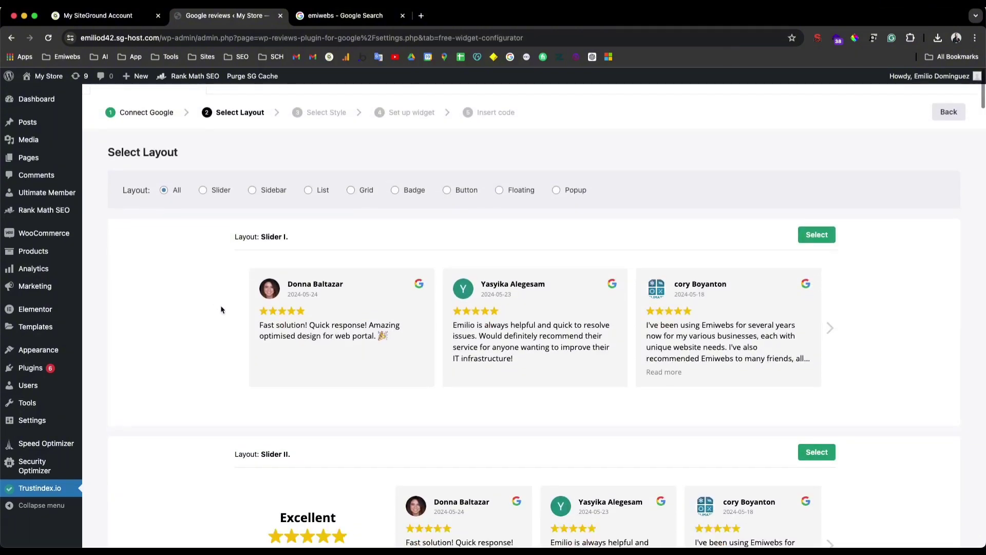
{"action": "scroll", "coordinate": [221, 309], "scroll_direction": "down", "scroll_amount": 10}
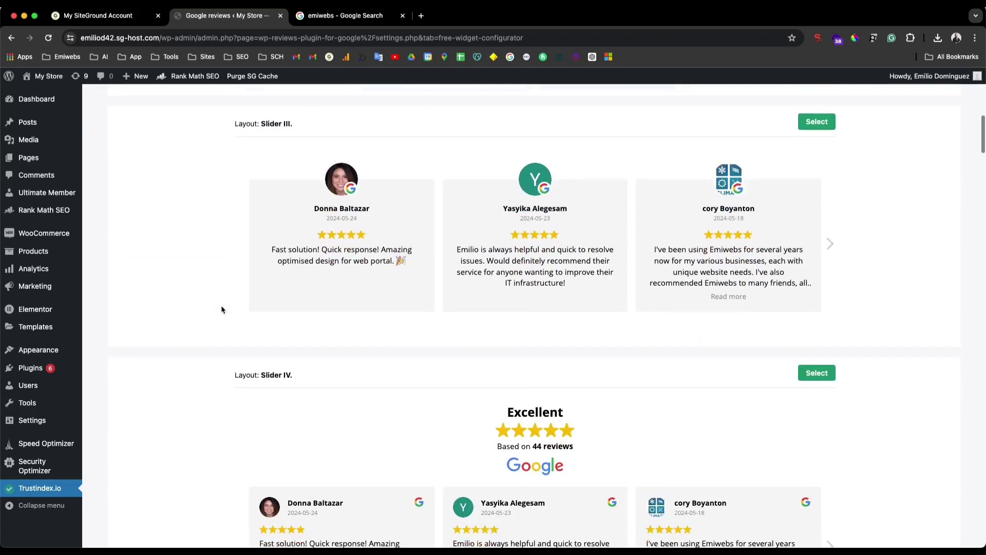
{"action": "scroll", "coordinate": [221, 309], "scroll_direction": "down", "scroll_amount": 15}
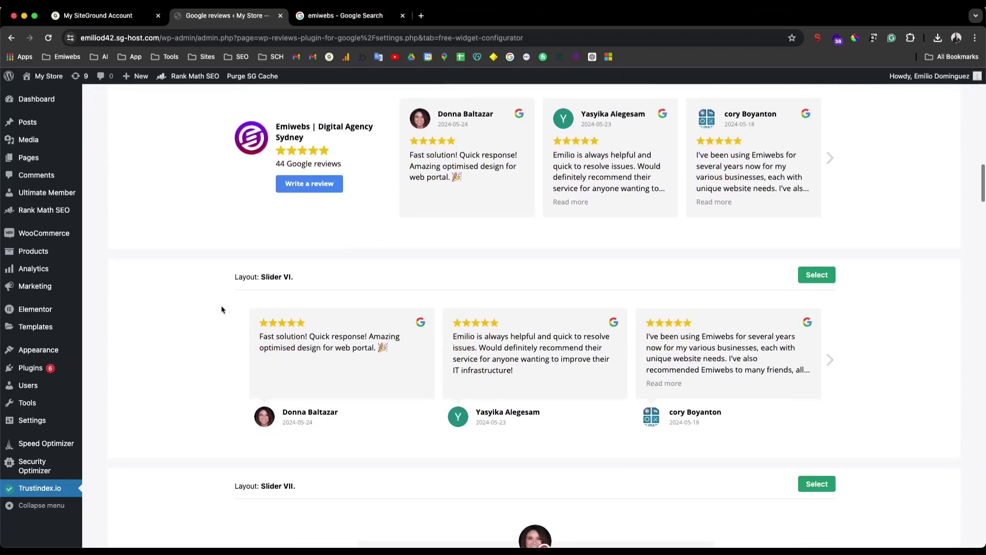
{"action": "scroll", "coordinate": [220, 308], "scroll_direction": "up", "scroll_amount": 6}
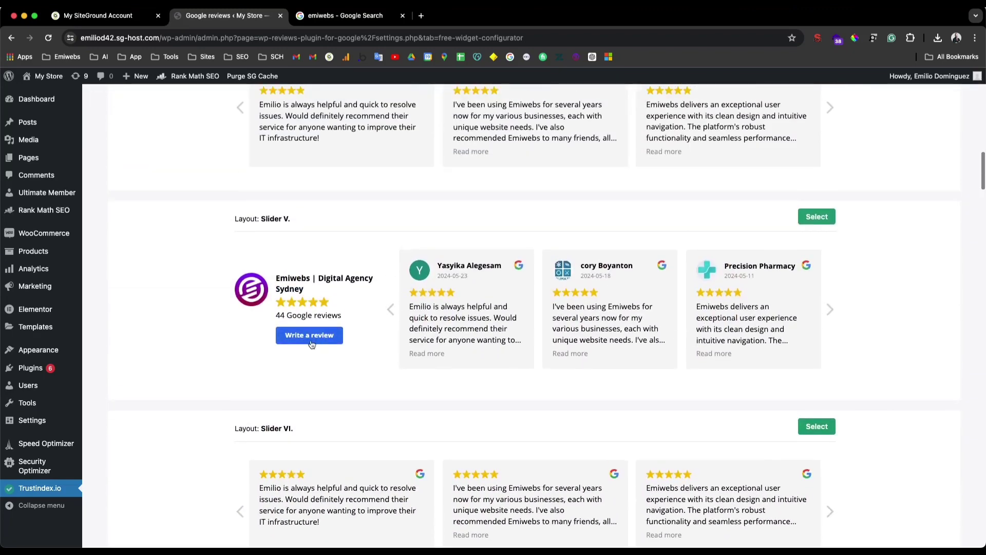
{"action": "left_click", "coordinate": [817, 216]}
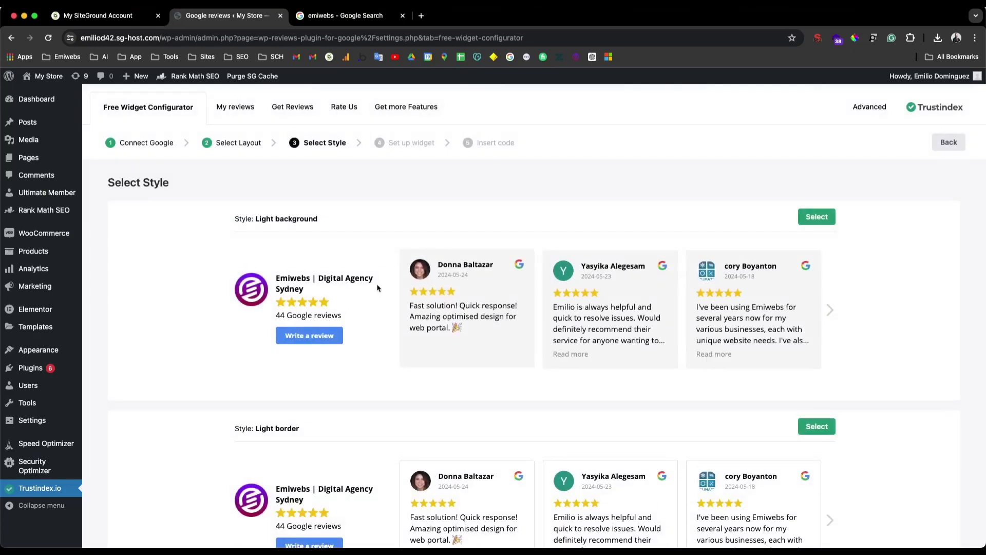
Step: Pick the Minimal widget style
{"action": "left_click_drag", "start_coordinate": [126, 182], "coordinate": [255, 190]}
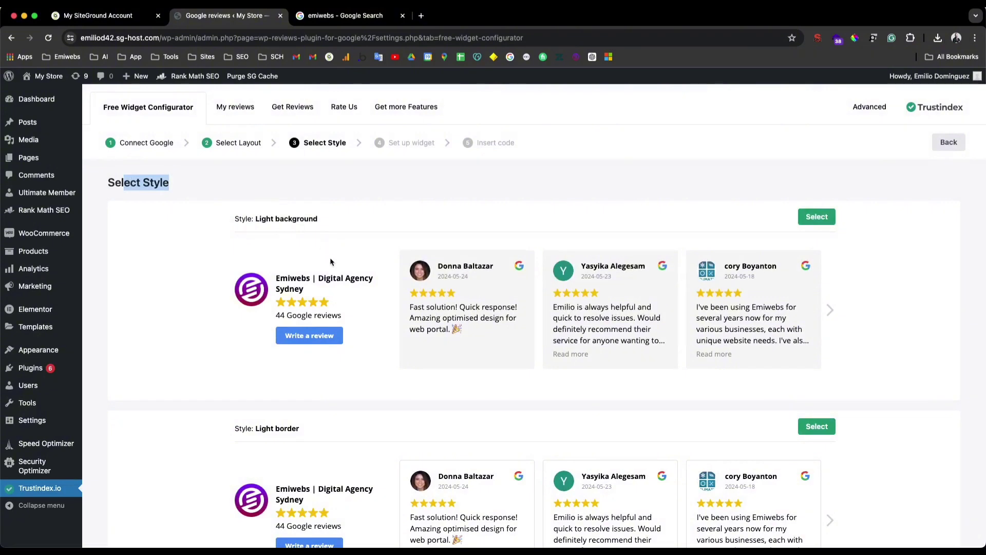
{"action": "scroll", "coordinate": [331, 262], "scroll_direction": "down", "scroll_amount": 10}
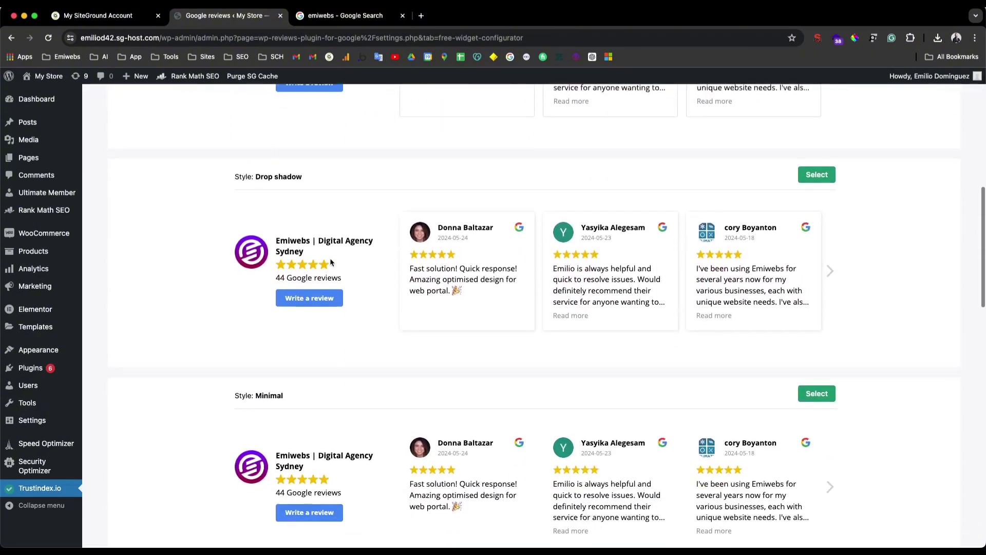
{"action": "scroll", "coordinate": [331, 262], "scroll_direction": "down", "scroll_amount": 5}
{"action": "left_click", "coordinate": [831, 166]}
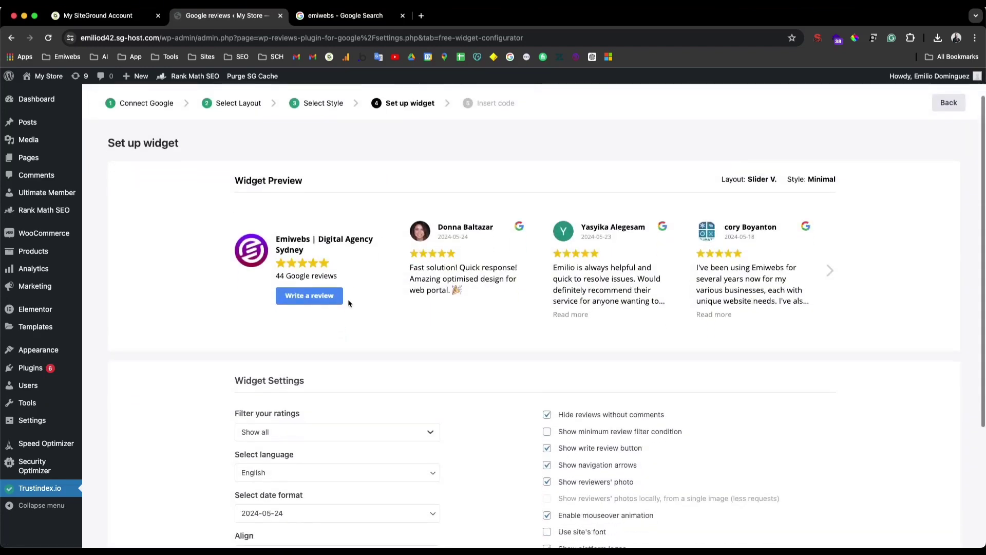
Step: Keep Show all ratings, left alignment and Read more review text, then Save and get code
{"action": "scroll", "coordinate": [318, 267], "scroll_direction": "down", "scroll_amount": 4}
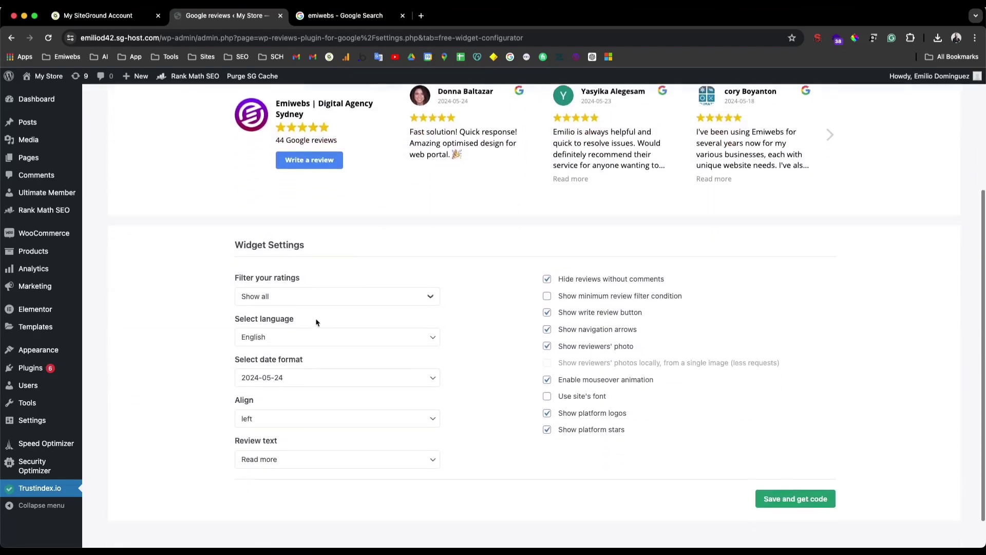
{"action": "left_click", "coordinate": [260, 283]}
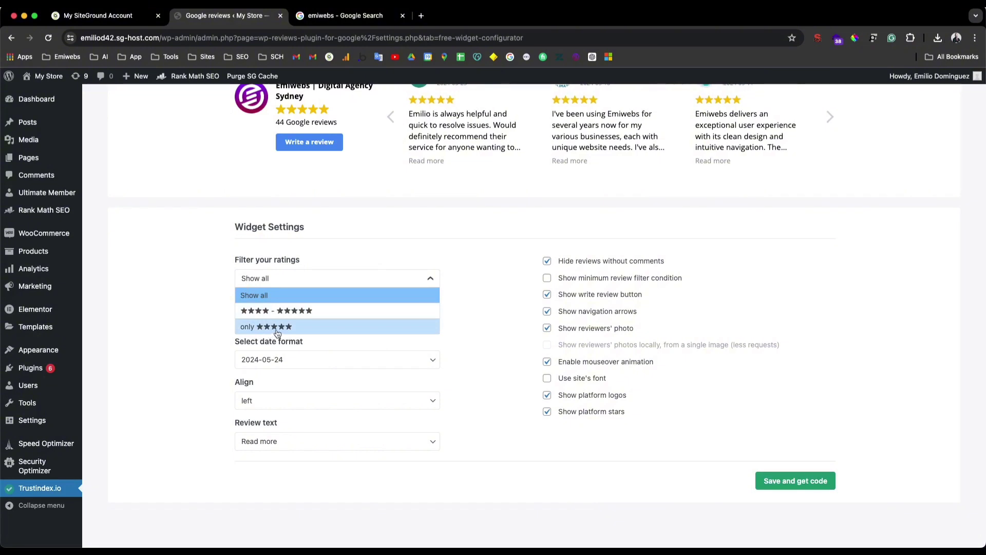
{"action": "left_click", "coordinate": [322, 295]}
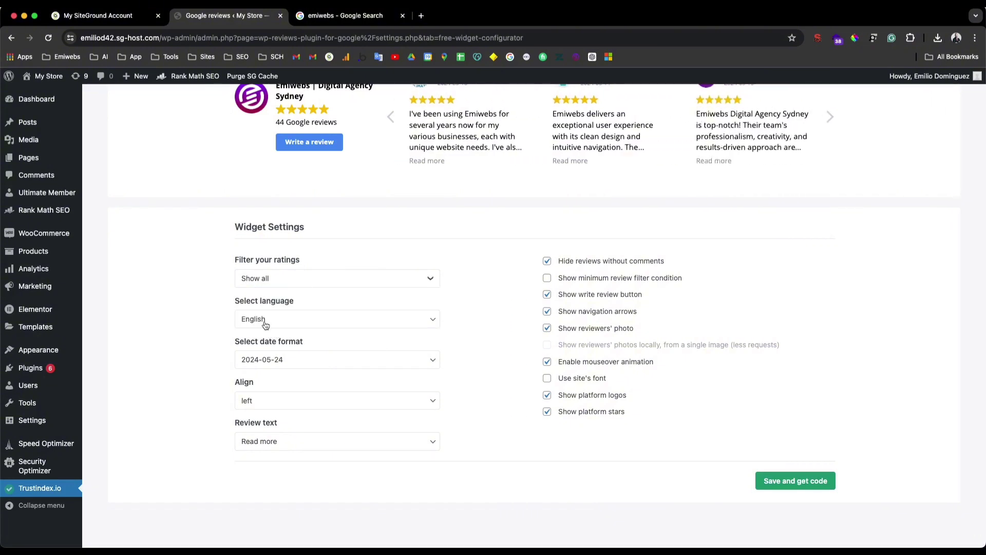
{"action": "scroll", "coordinate": [265, 324], "scroll_direction": "down", "scroll_amount": 1}
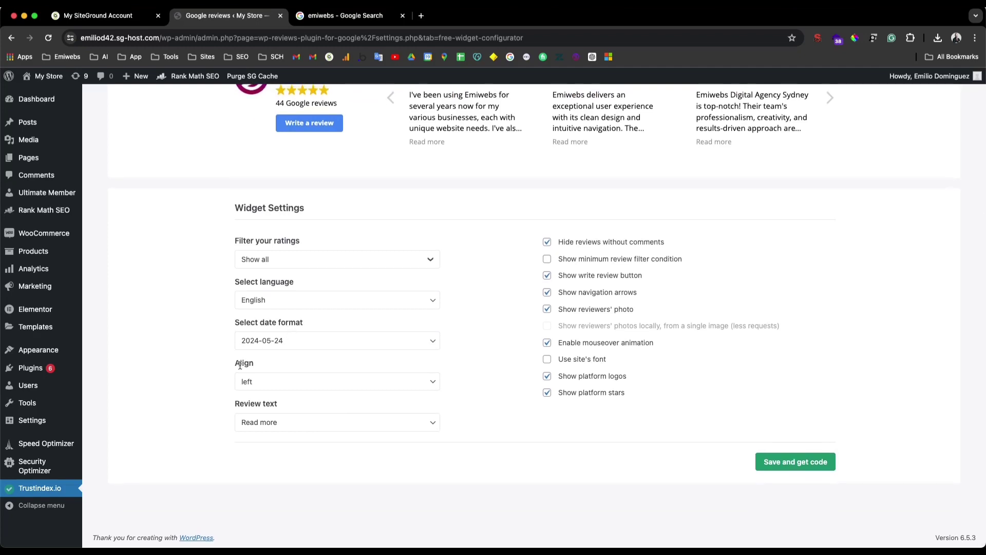
{"action": "left_click", "coordinate": [257, 381]}
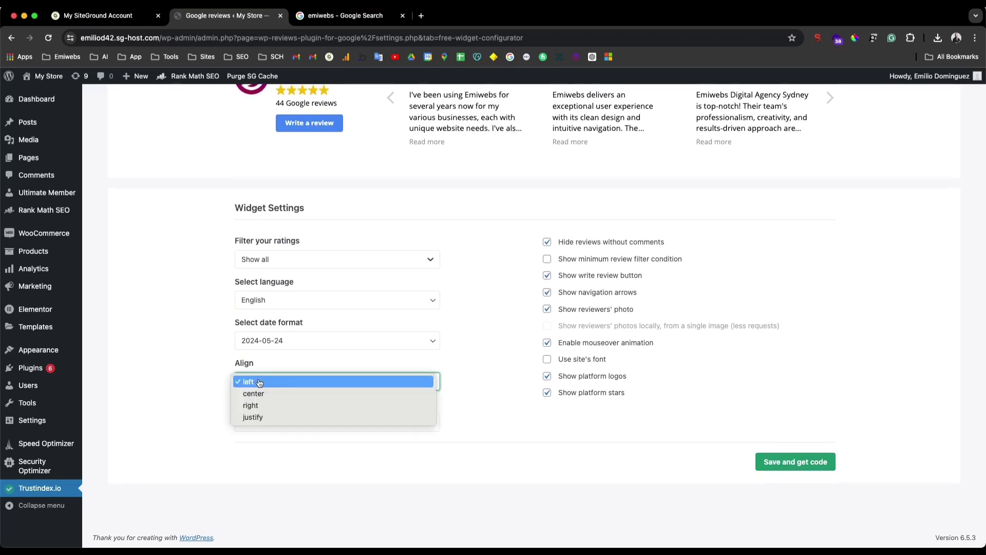
{"action": "left_click", "coordinate": [188, 410]}
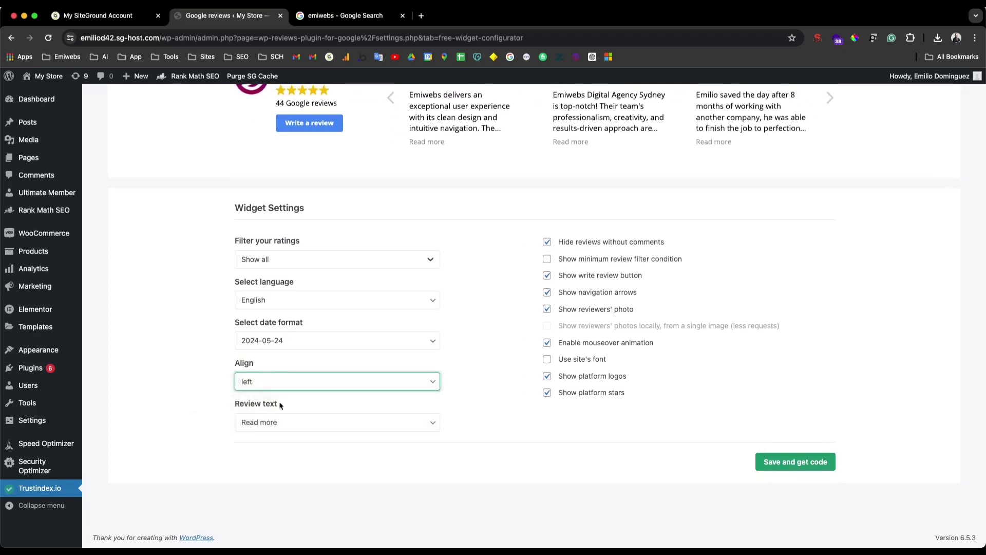
{"action": "left_click", "coordinate": [269, 428]}
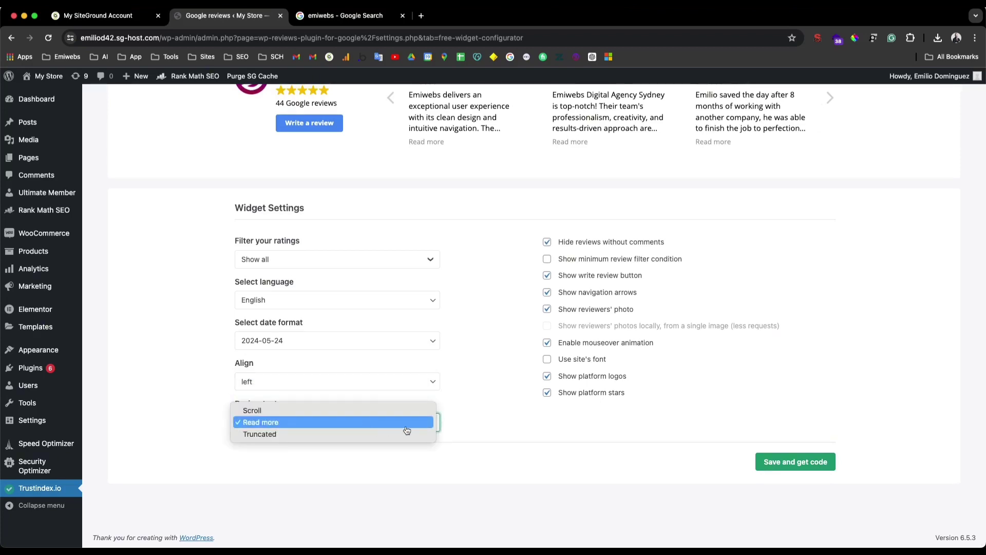
{"action": "left_click", "coordinate": [498, 428]}
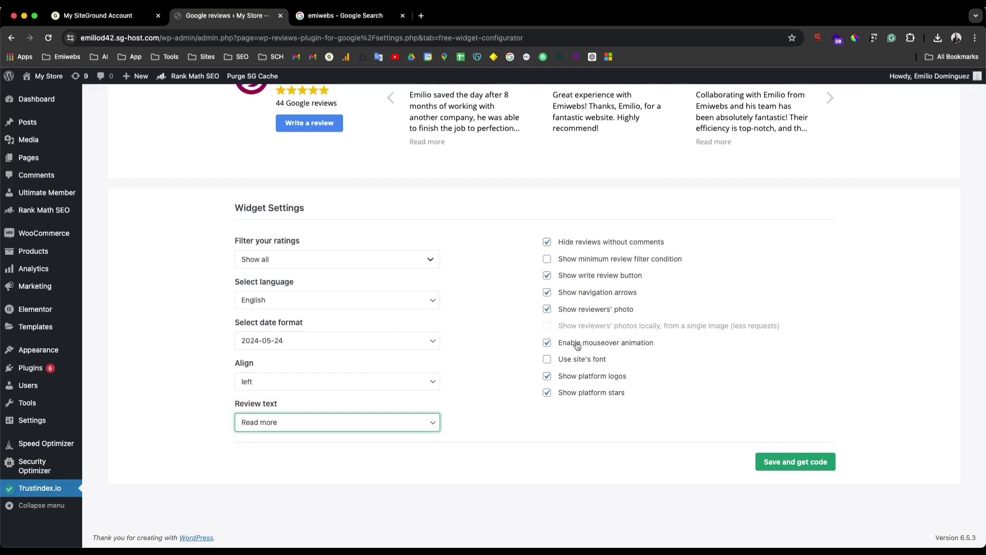
{"action": "left_click", "coordinate": [796, 460]}
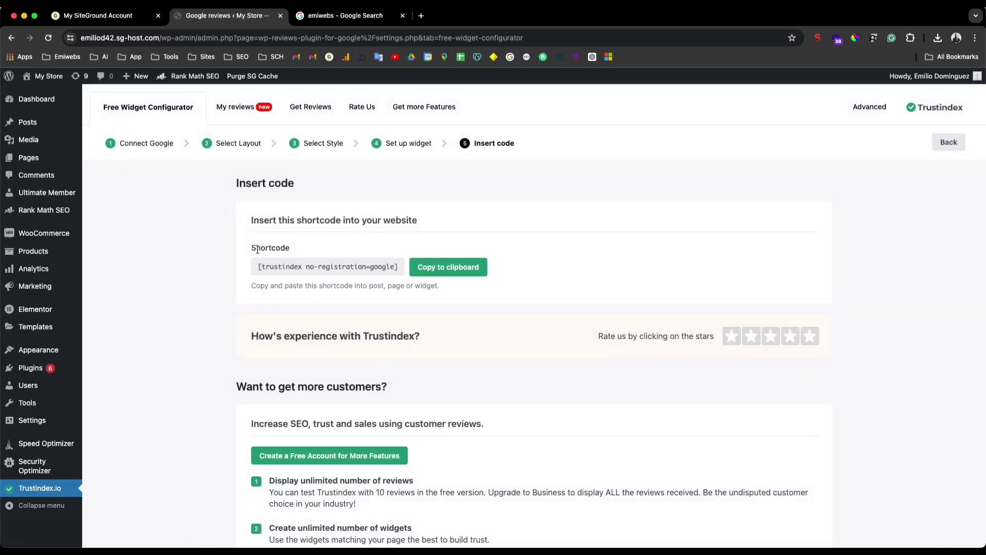
Step: Copy the [trustindex no-registration=google] shortcode from the Insert code step
{"action": "left_click_drag", "start_coordinate": [257, 249], "coordinate": [313, 252]}
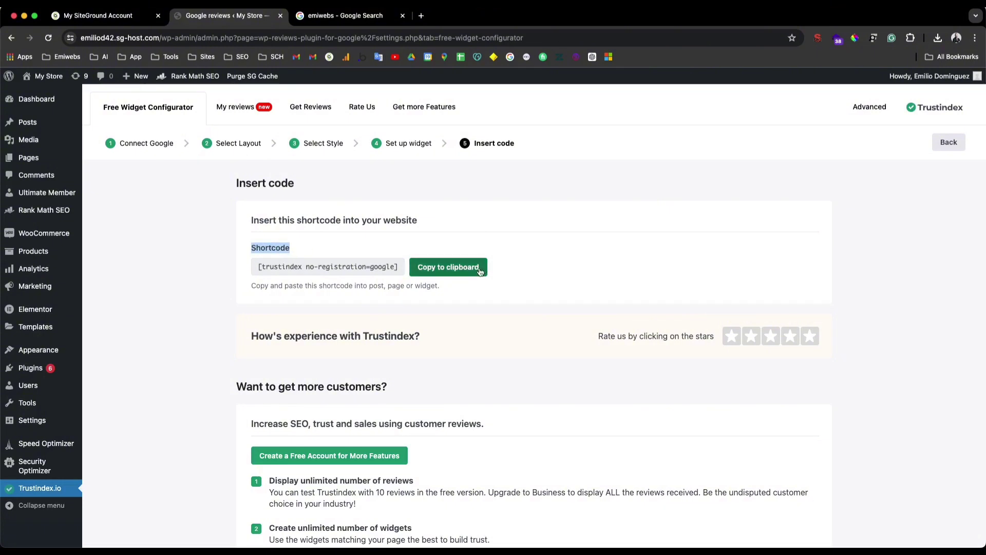
{"action": "left_click", "coordinate": [463, 269]}
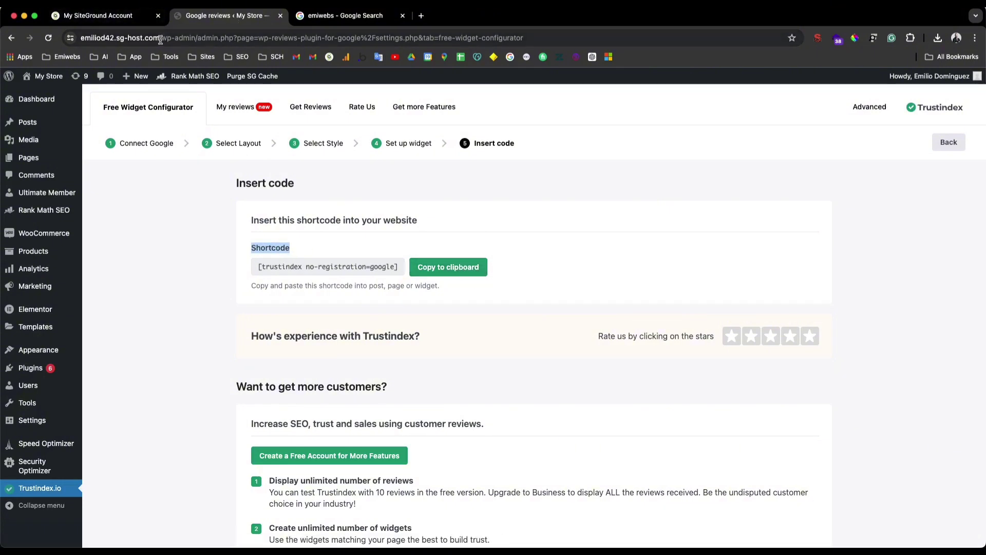
Step: Visit the live home page to view Client Testimonials, then open it in Elementor
{"action": "mouse_move", "coordinate": [65, 83]}
{"action": "left_click", "coordinate": [34, 94]}
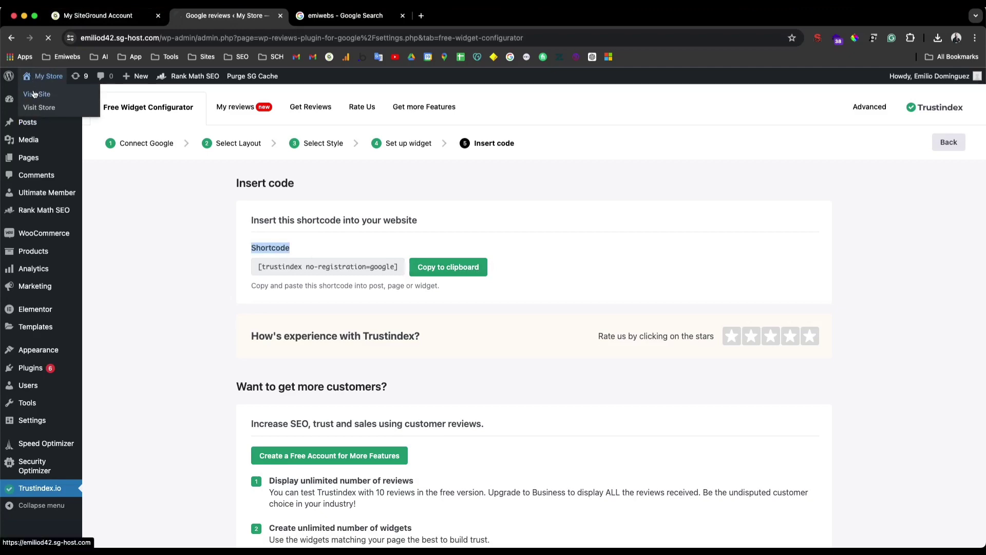
{"action": "scroll", "coordinate": [229, 236], "scroll_direction": "down", "scroll_amount": 20}
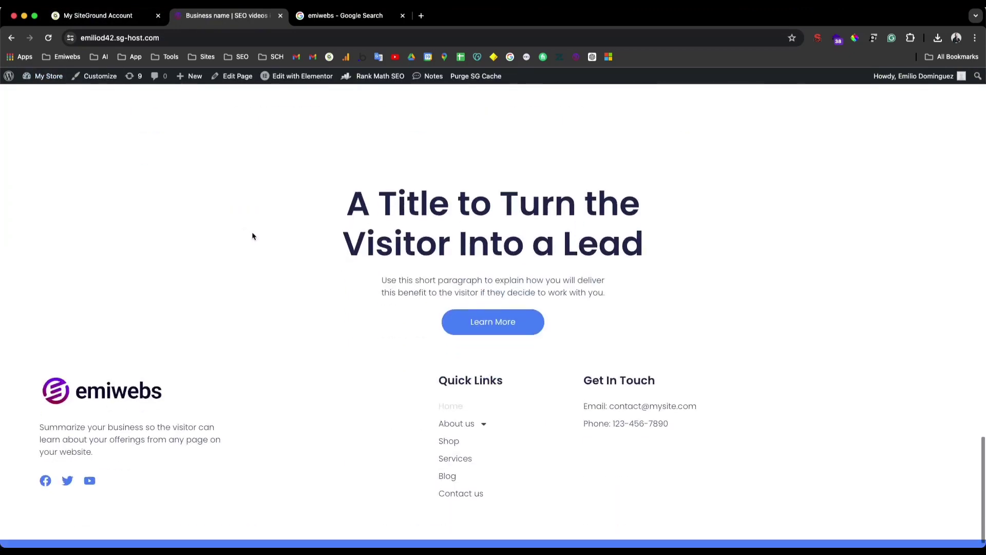
{"action": "scroll", "coordinate": [259, 240], "scroll_direction": "up", "scroll_amount": 7}
{"action": "left_click_drag", "start_coordinate": [324, 290], "coordinate": [825, 420]}
{"action": "left_click", "coordinate": [544, 379]}
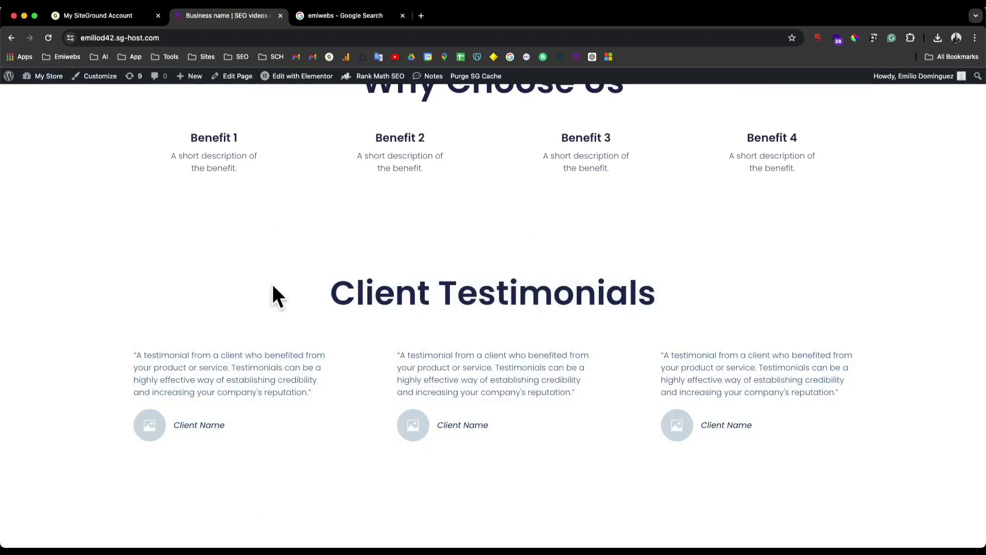
{"action": "mouse_move", "coordinate": [293, 77]}
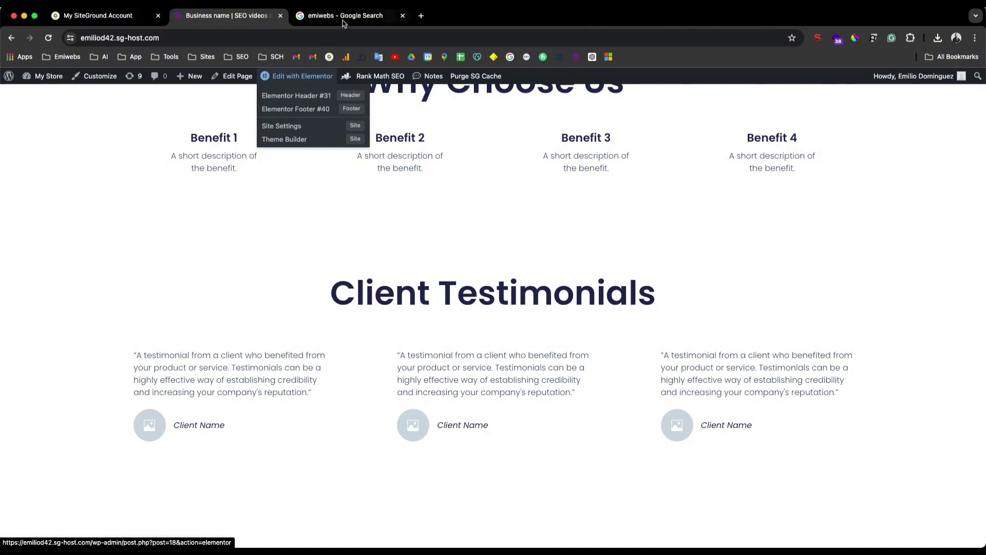
{"action": "left_click", "coordinate": [295, 77]}
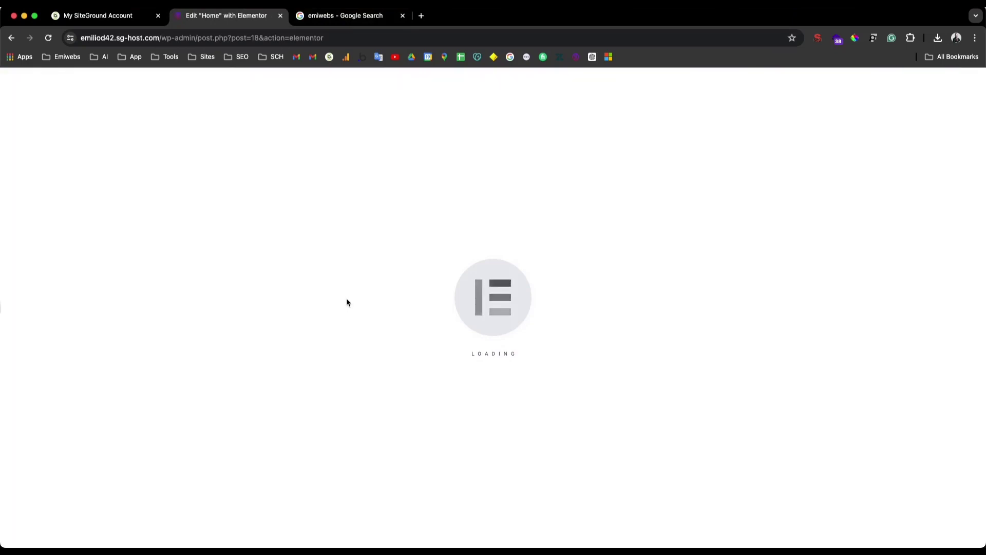
Step: Add a Shortcode widget above Client Testimonials containing [trustindex no-registration=google]
{"action": "scroll", "coordinate": [447, 358], "scroll_direction": "down", "scroll_amount": 20}
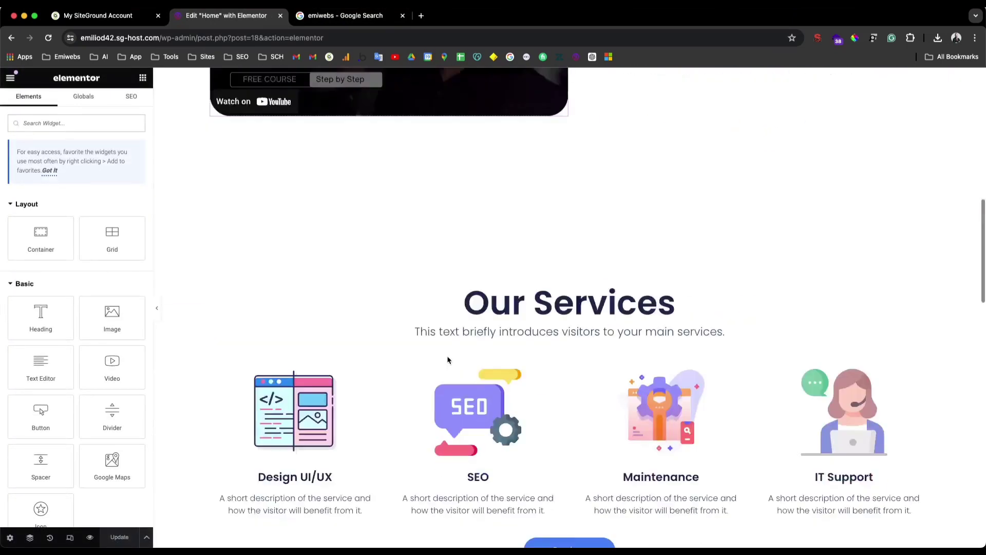
{"action": "scroll", "coordinate": [448, 360], "scroll_direction": "up", "scroll_amount": 5}
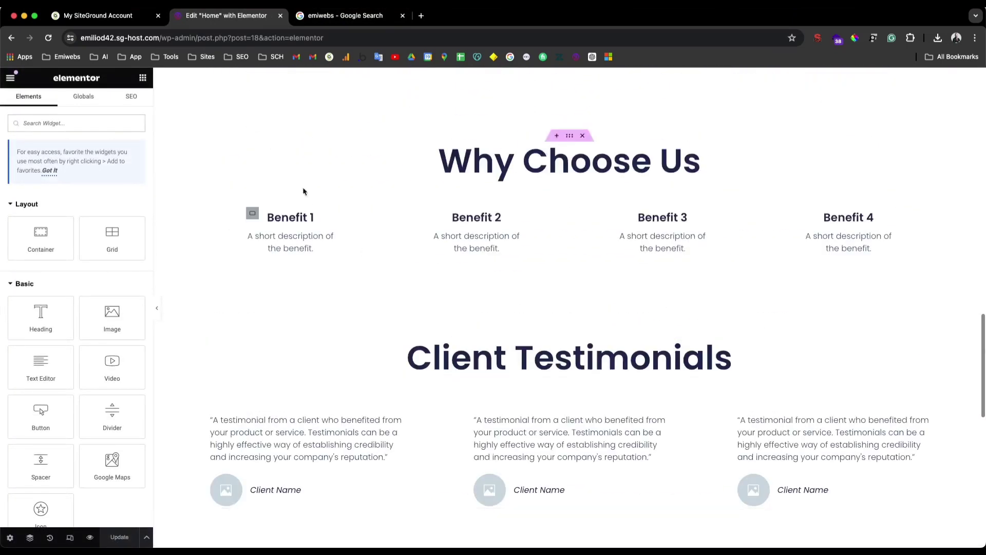
{"action": "left_click", "coordinate": [74, 122]}
{"action": "type", "text": "shor"}
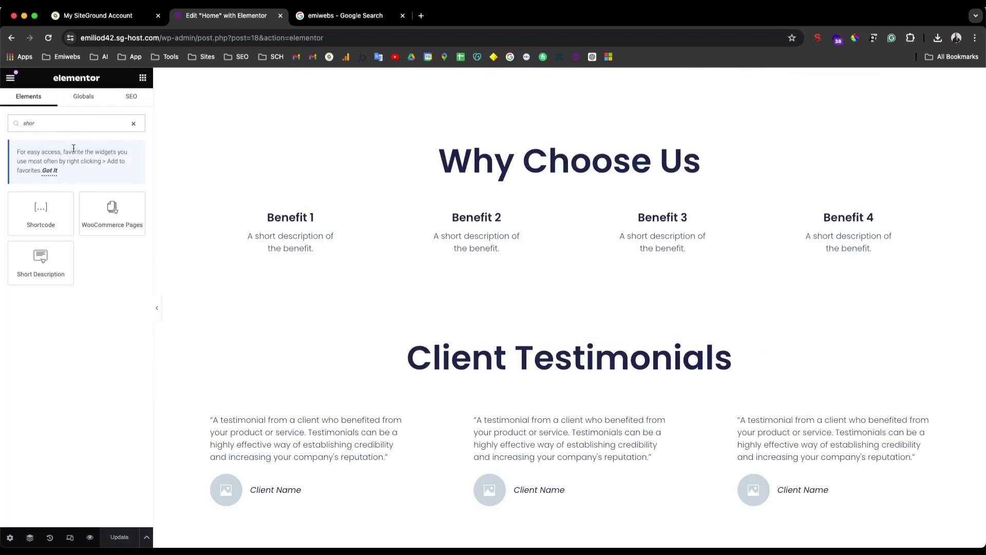
{"action": "left_click_drag", "start_coordinate": [41, 210], "coordinate": [521, 345]}
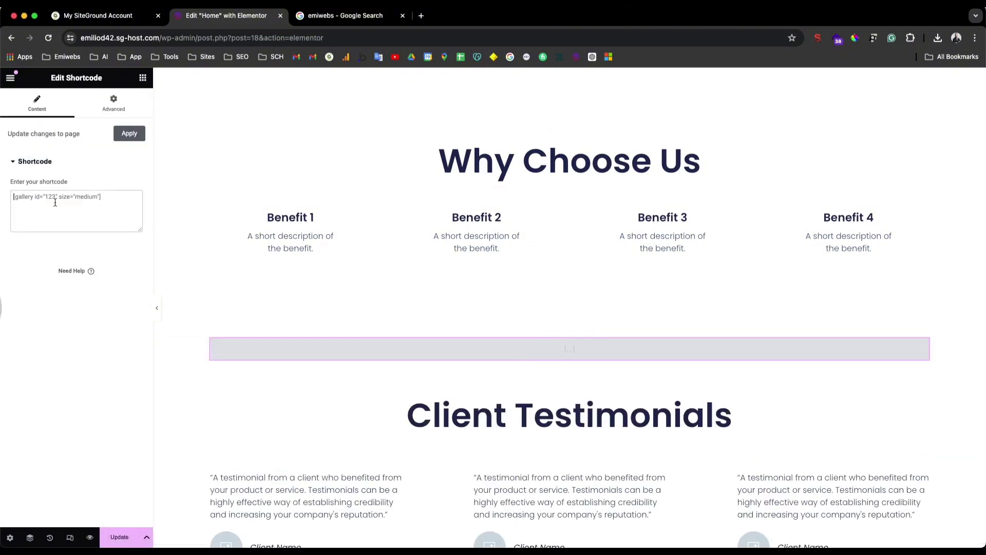
{"action": "right_click", "coordinate": [64, 209]}
{"action": "left_click", "coordinate": [77, 275]}
Step: Scroll the canvas to check the rendered Emiwebs Google reviews (44 reviews)
{"action": "scroll", "coordinate": [242, 343], "scroll_direction": "down", "scroll_amount": 8}
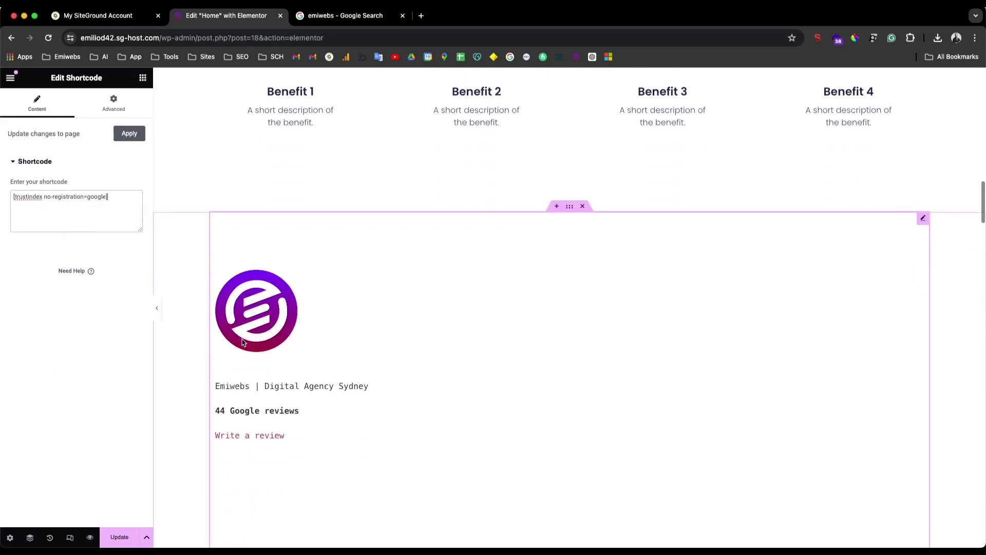
{"action": "scroll", "coordinate": [259, 334], "scroll_direction": "down", "scroll_amount": 5}
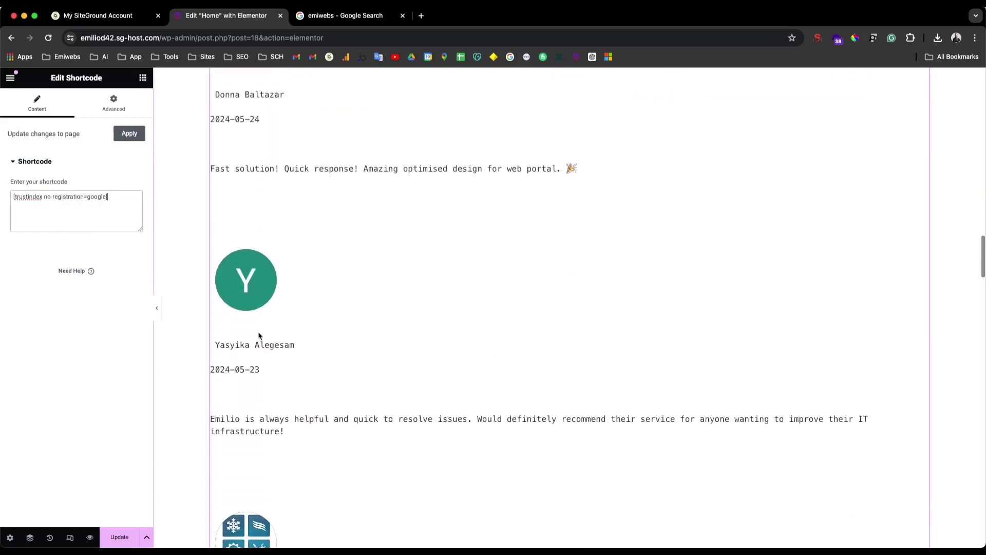
{"action": "scroll", "coordinate": [273, 319], "scroll_direction": "up", "scroll_amount": 10}
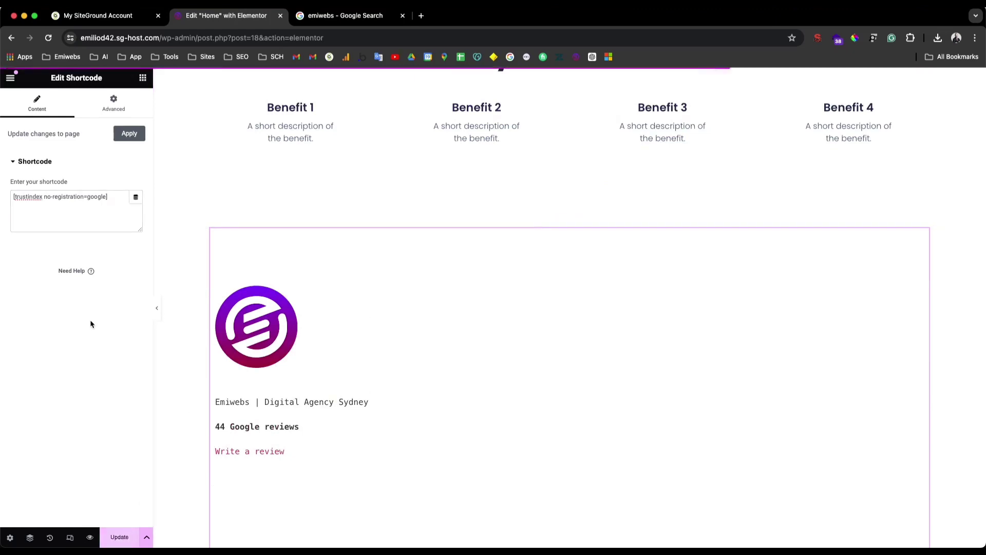
Step: Preview the unsaved Home page, scroll to the reviews slider, and return to Elementor
{"action": "left_click", "coordinate": [89, 538]}
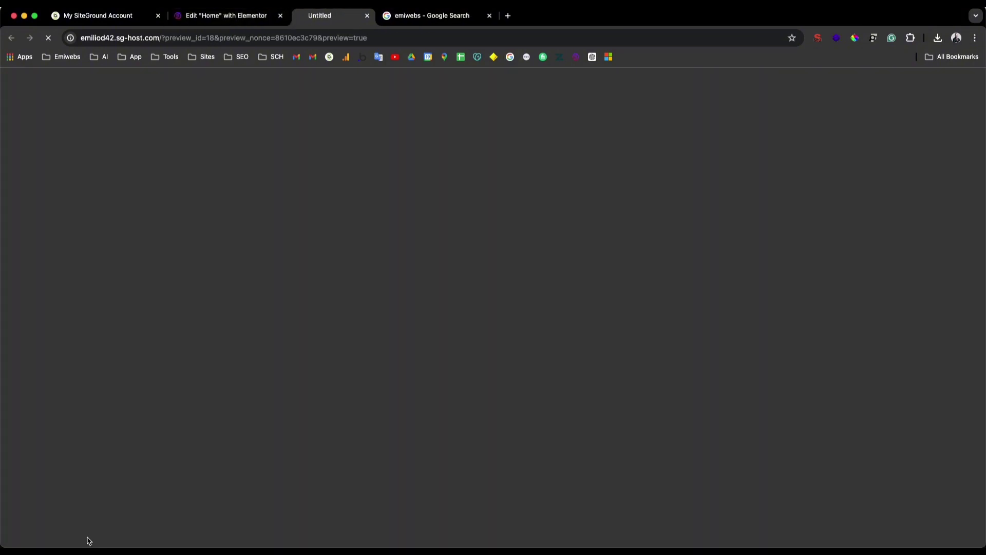
{"action": "scroll", "coordinate": [288, 335], "scroll_direction": "down", "scroll_amount": 10}
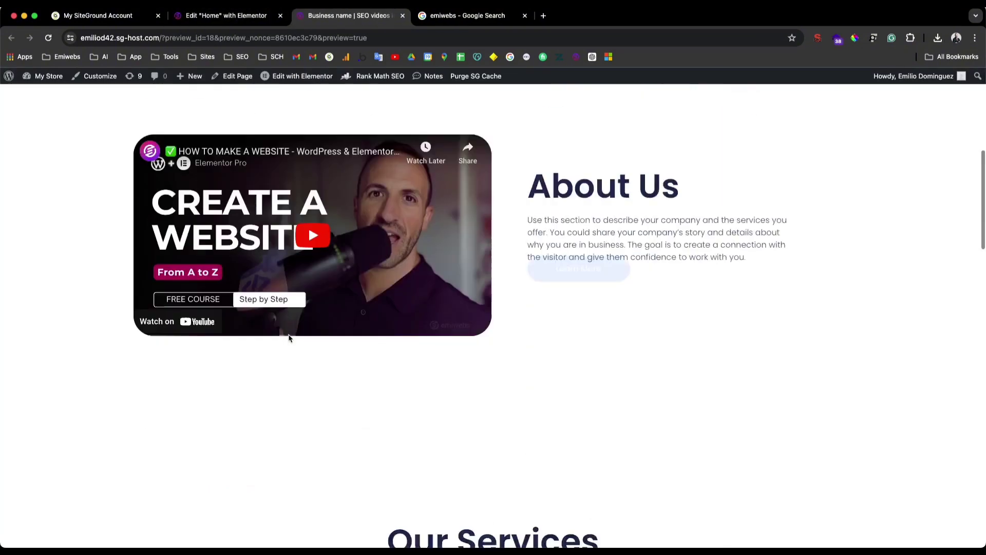
{"action": "scroll", "coordinate": [288, 337], "scroll_direction": "down", "scroll_amount": 12}
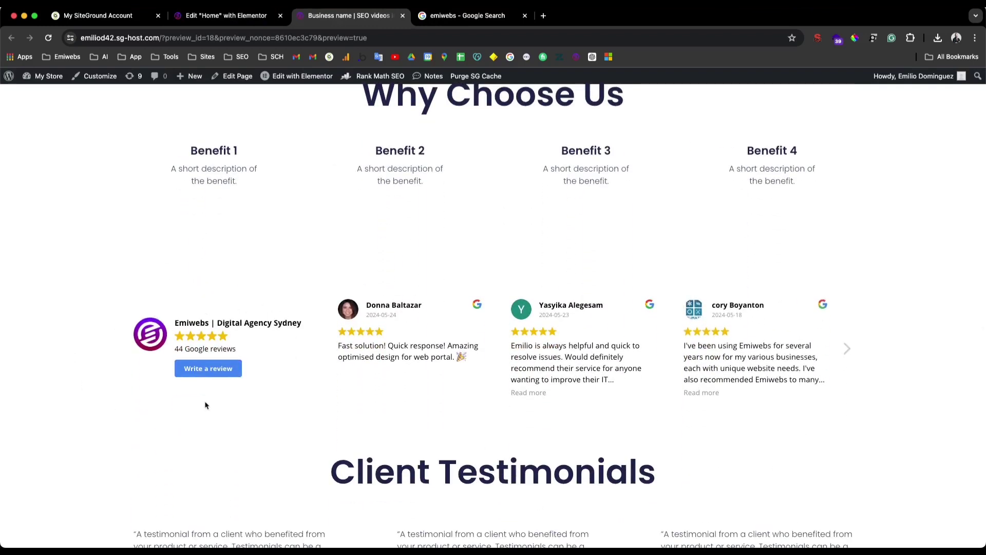
{"action": "left_click", "coordinate": [246, 16]}
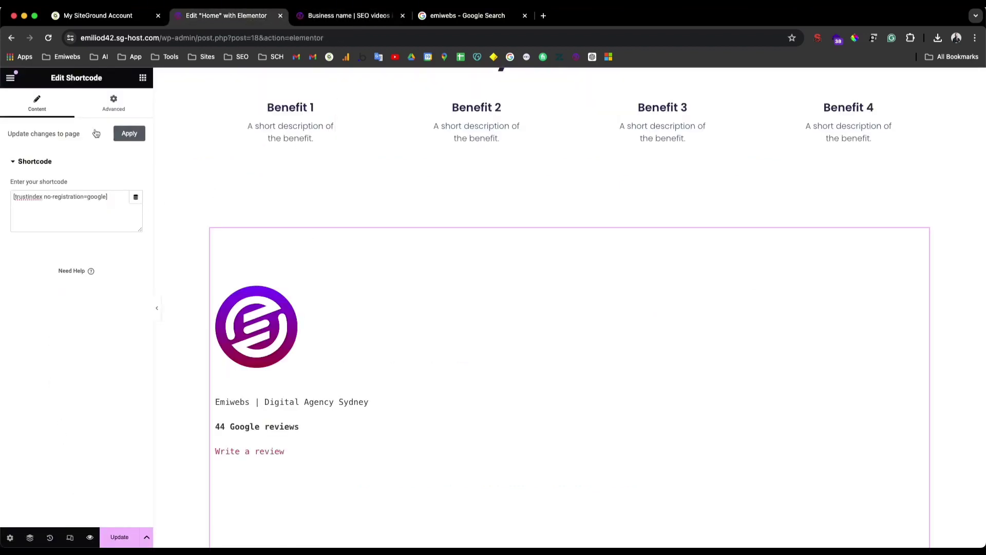
Step: Reload the Elementor editor past the unsaved-changes warning and scroll to the styled reviews slider
{"action": "left_click", "coordinate": [47, 39]}
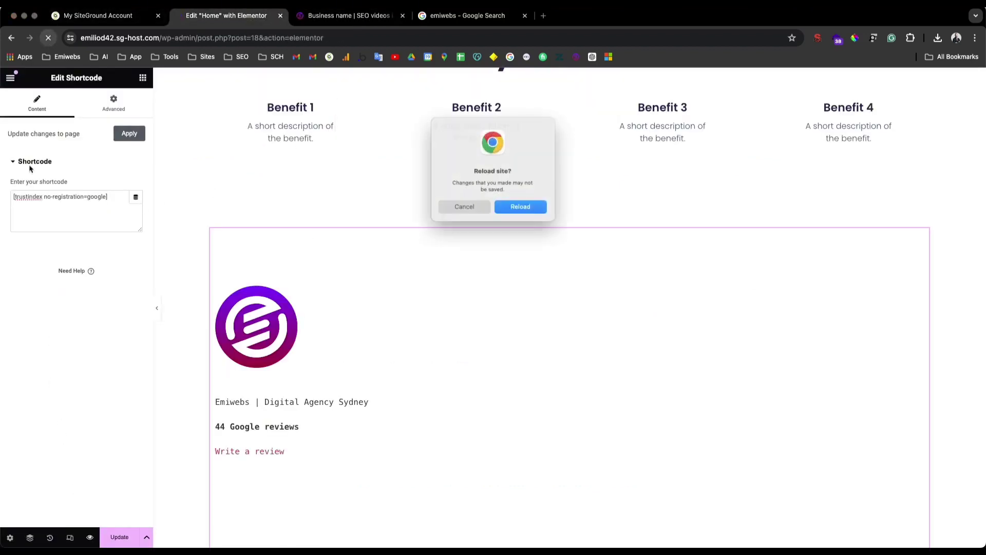
{"action": "left_click", "coordinate": [476, 215]}
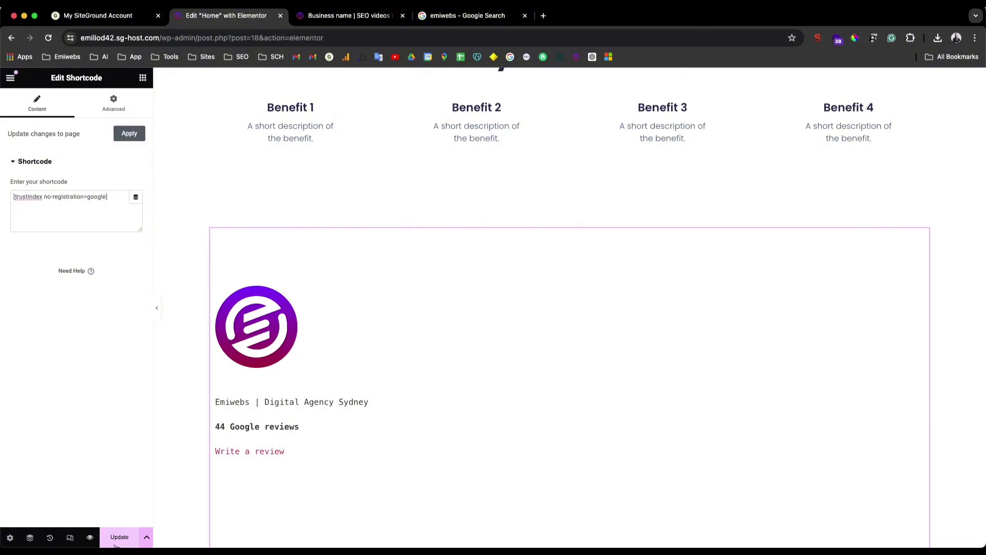
{"action": "left_click", "coordinate": [49, 40]}
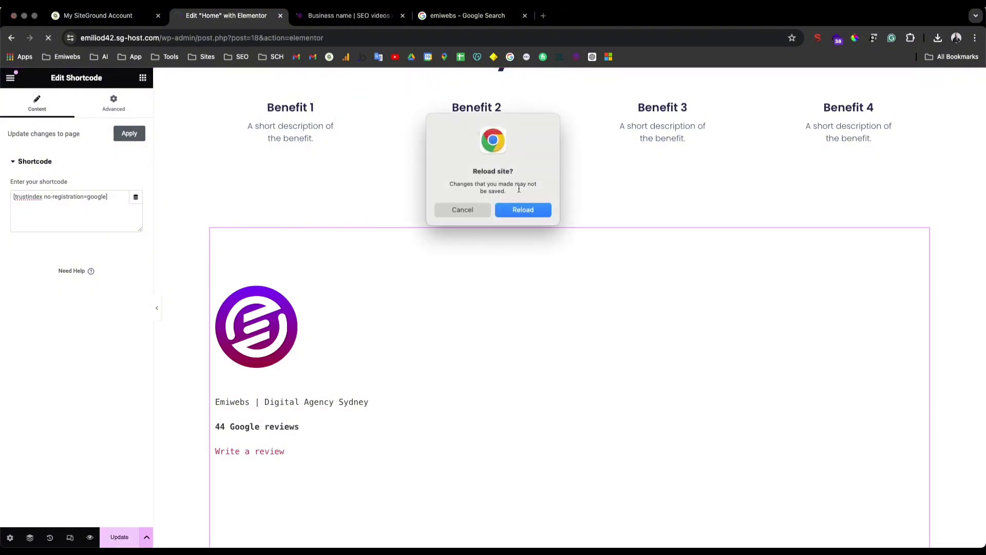
{"action": "left_click", "coordinate": [529, 211]}
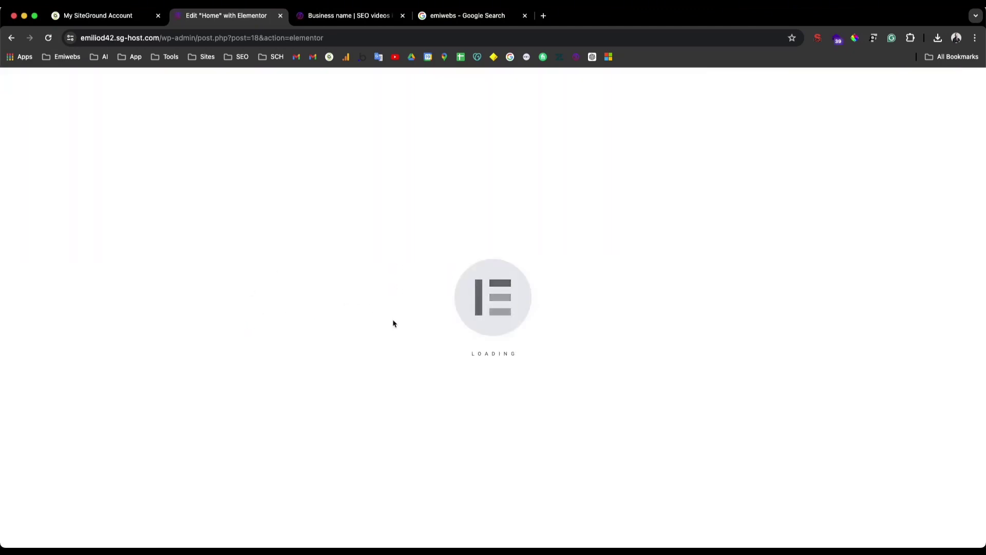
{"action": "scroll", "coordinate": [337, 330], "scroll_direction": "down", "scroll_amount": 20}
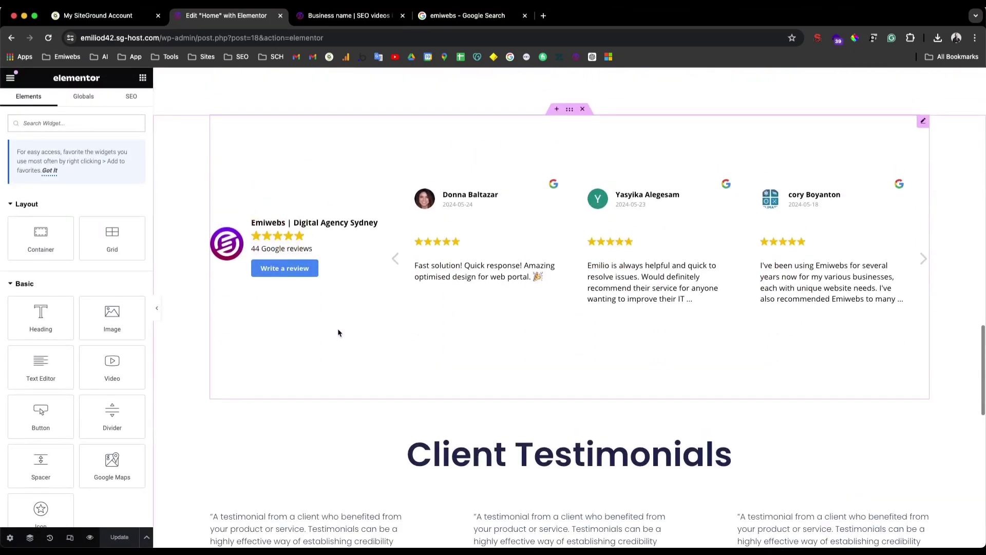
Step: Delete the Client Testimonials heading and the three placeholder testimonials
{"action": "right_click", "coordinate": [589, 465]}
{"action": "left_click", "coordinate": [611, 534]}
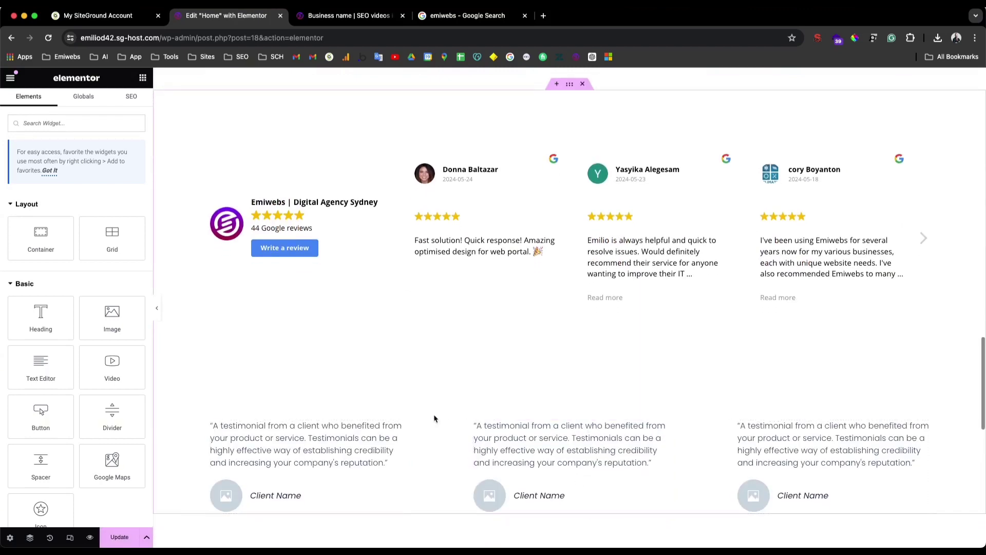
{"action": "right_click", "coordinate": [226, 429]}
{"action": "left_click", "coordinate": [232, 534]}
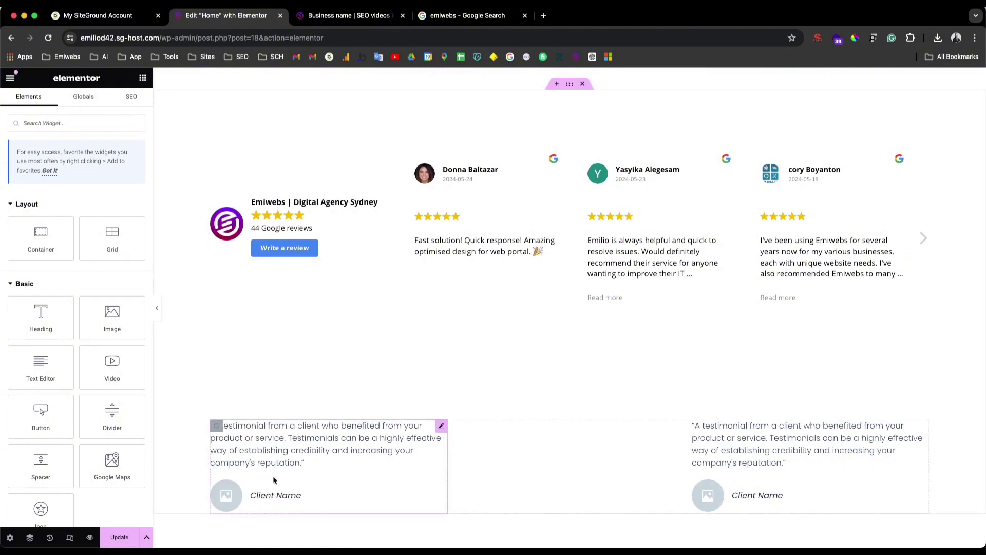
{"action": "right_click", "coordinate": [272, 511]}
{"action": "left_click", "coordinate": [289, 534]}
{"action": "right_click", "coordinate": [746, 508]}
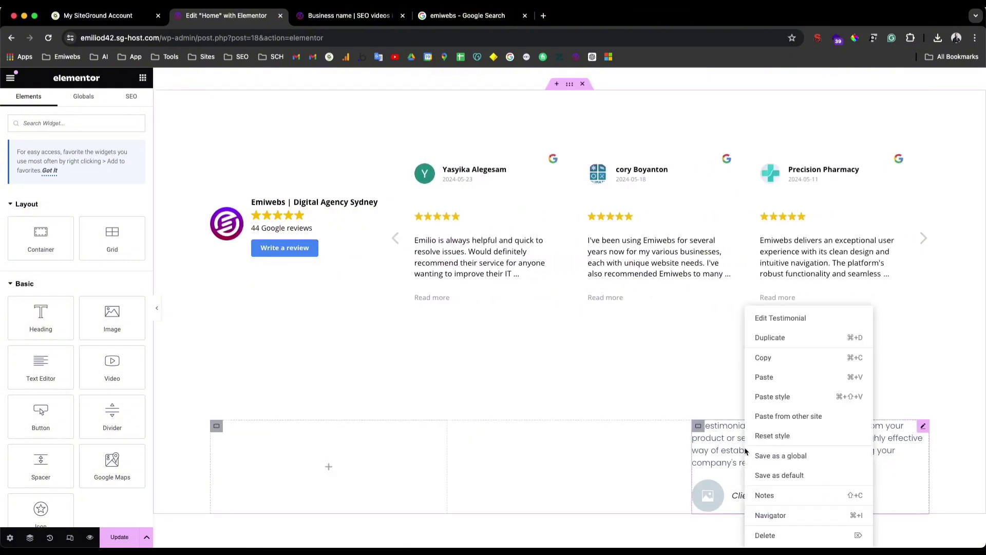
{"action": "left_click", "coordinate": [770, 534]}
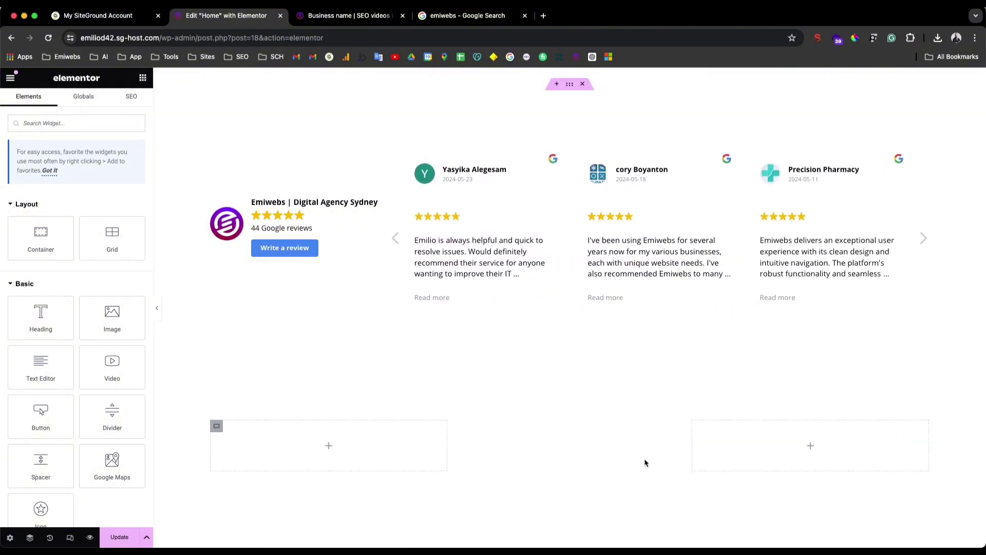
Step: Delete the two leftover empty columns and the empty testimonials container
{"action": "right_click", "coordinate": [216, 429]}
{"action": "left_click", "coordinate": [231, 535]}
{"action": "right_click", "coordinate": [341, 428]}
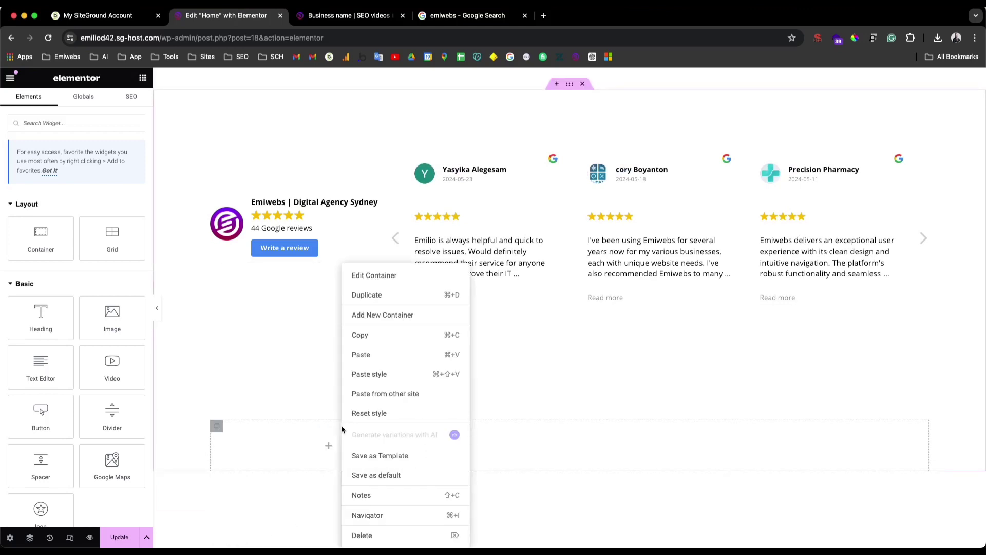
{"action": "left_click", "coordinate": [359, 534]}
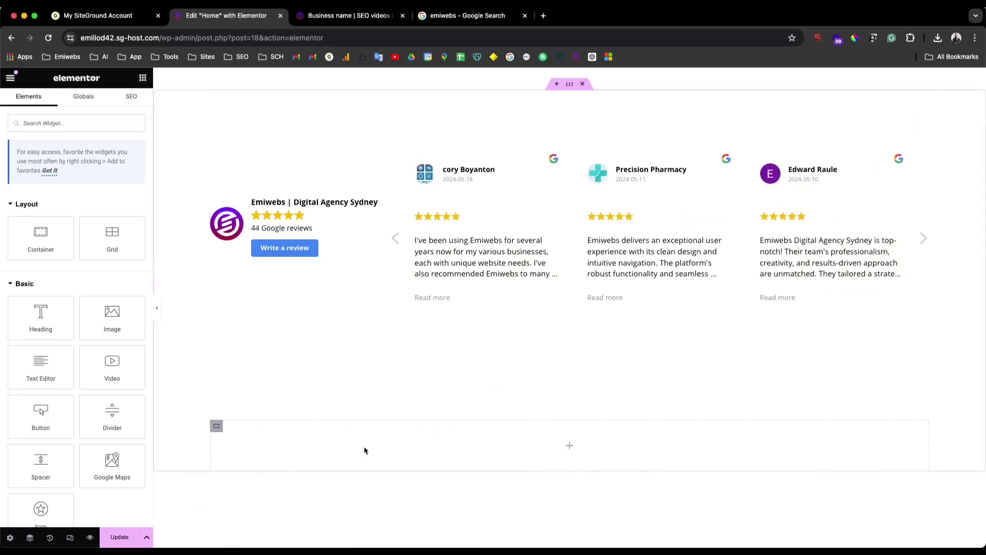
{"action": "right_click", "coordinate": [204, 426]}
{"action": "left_click", "coordinate": [231, 535]}
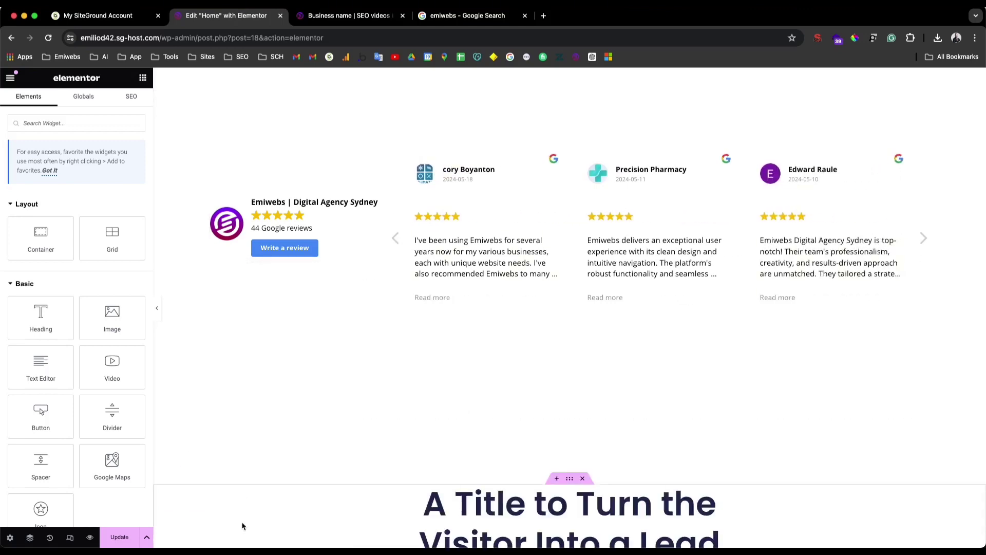
Step: Preview the home page at tablet width in responsive mode to check the reviews slider
{"action": "left_click", "coordinate": [71, 538]}
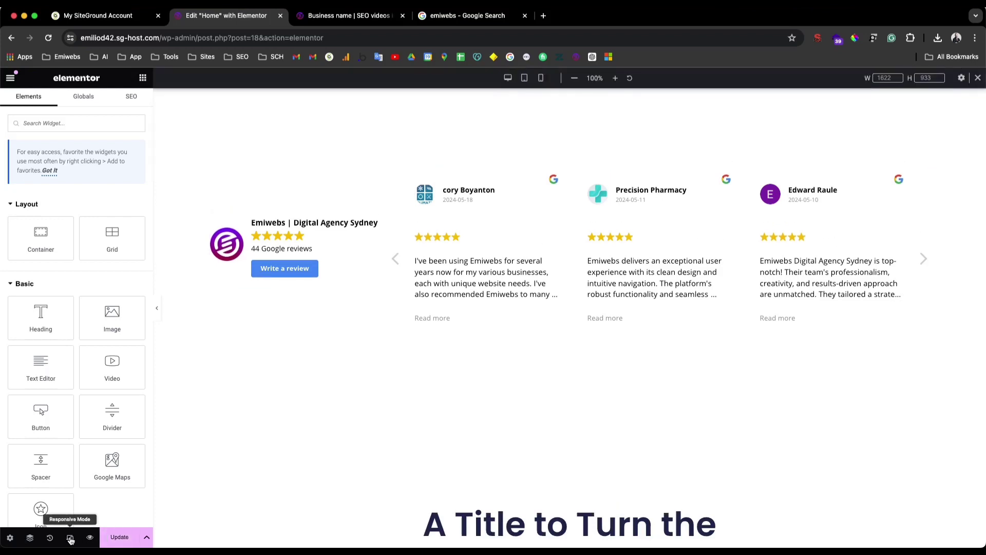
{"action": "left_click", "coordinate": [524, 78]}
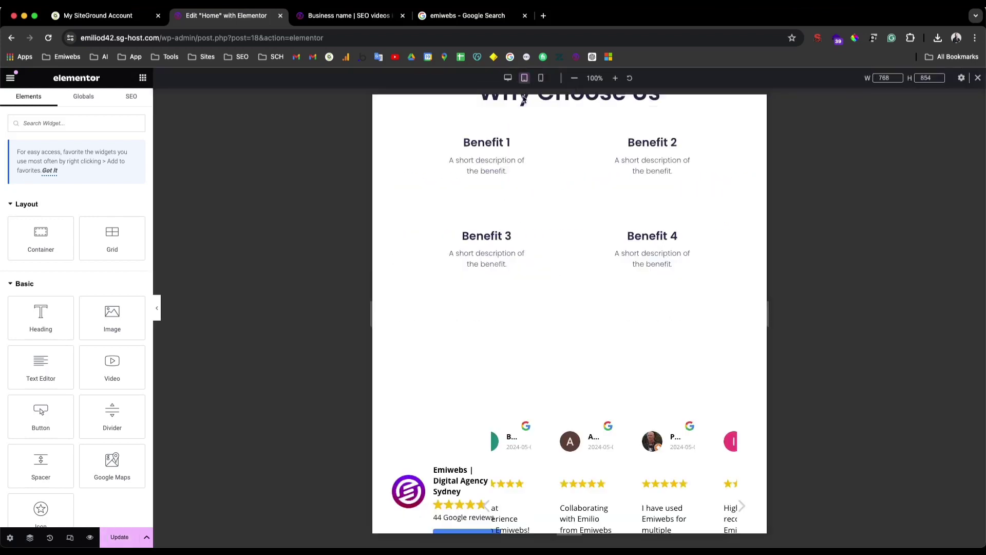
{"action": "scroll", "coordinate": [456, 314], "scroll_direction": "down", "scroll_amount": 5}
{"action": "scroll", "coordinate": [506, 251], "scroll_direction": "up", "scroll_amount": 1}
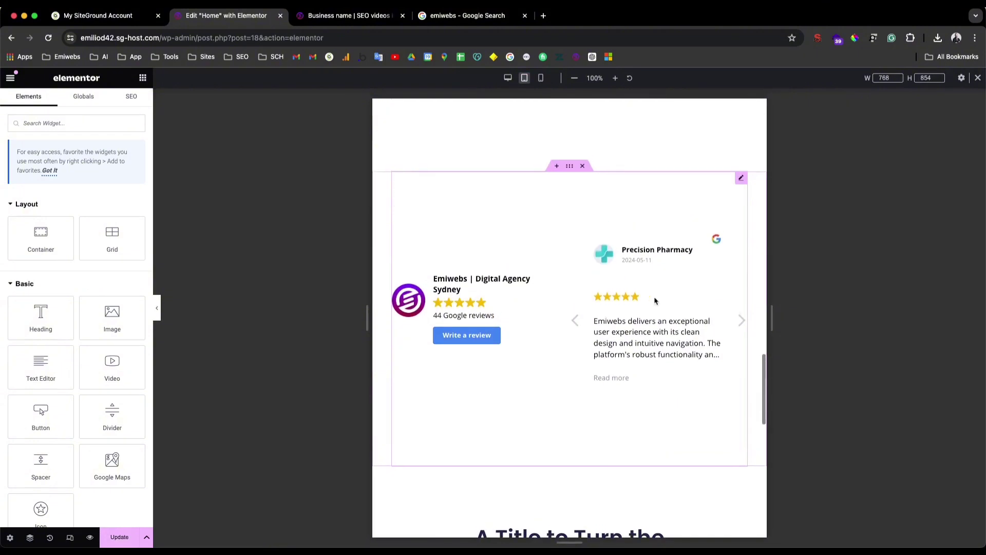
Step: Check the slider at mobile width, advancing two reviews, then return to the desktop preview
{"action": "left_click", "coordinate": [542, 79]}
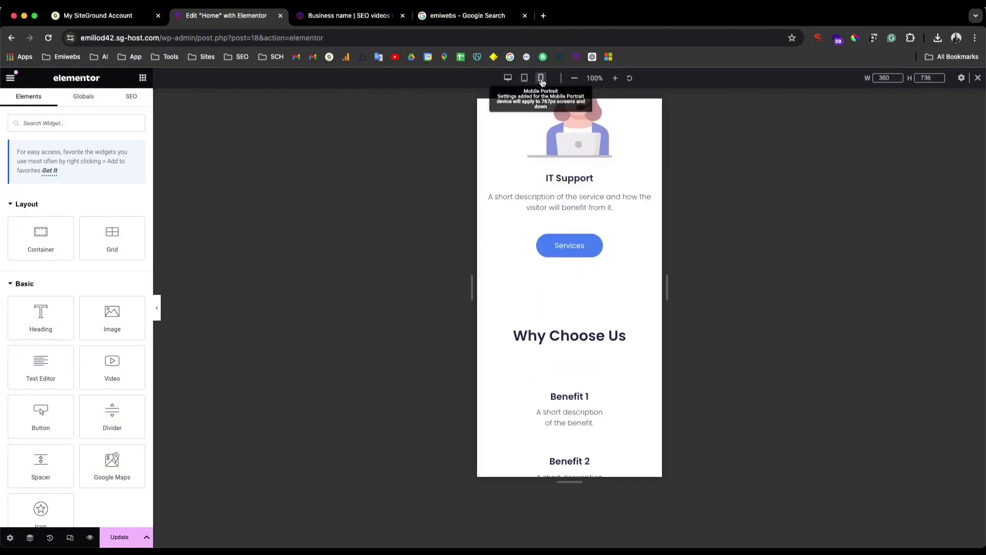
{"action": "scroll", "coordinate": [561, 322], "scroll_direction": "down", "scroll_amount": 5}
{"action": "scroll", "coordinate": [562, 324], "scroll_direction": "down", "scroll_amount": 3}
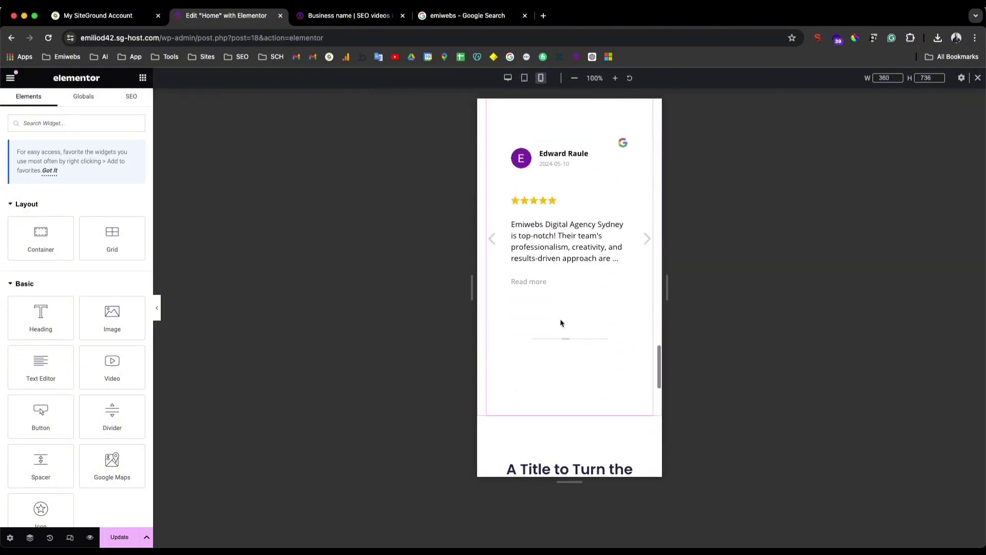
{"action": "scroll", "coordinate": [590, 316], "scroll_direction": "up", "scroll_amount": 2}
{"action": "left_click", "coordinate": [648, 303]}
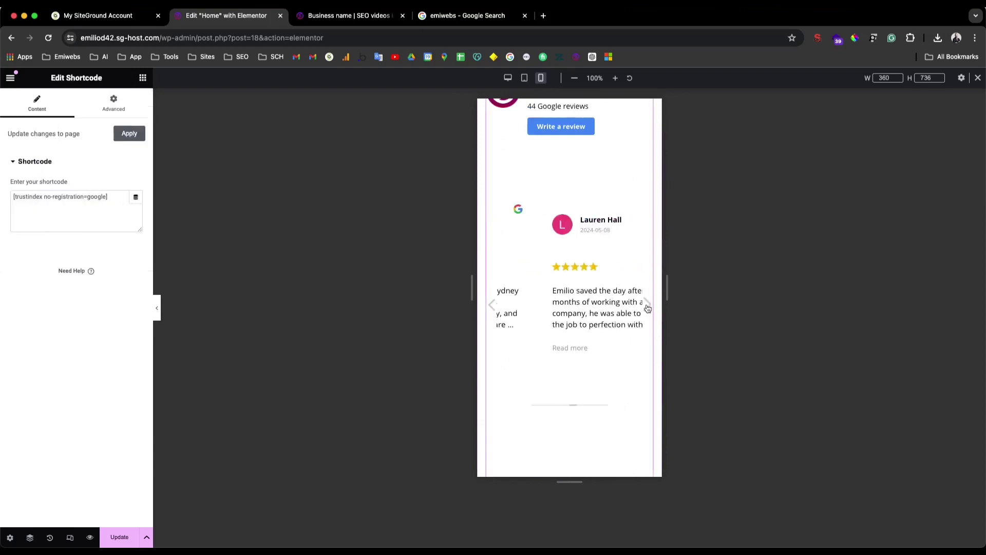
{"action": "left_click", "coordinate": [648, 307]}
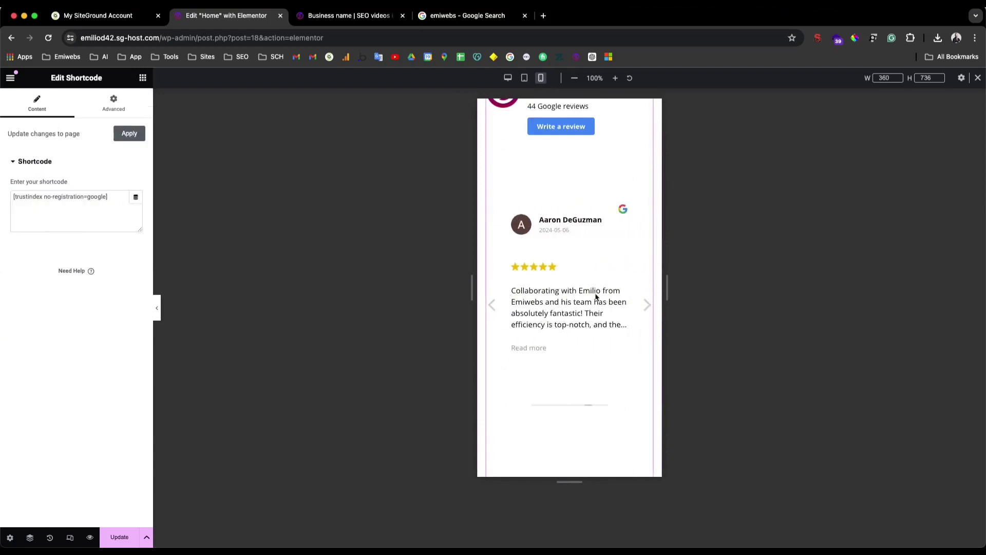
{"action": "scroll", "coordinate": [596, 297], "scroll_direction": "up", "scroll_amount": 5}
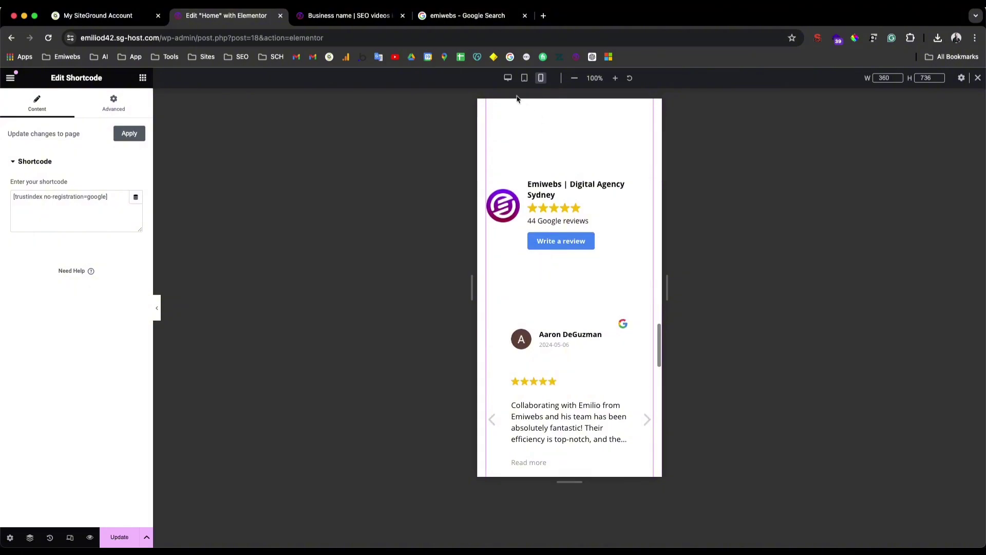
{"action": "left_click", "coordinate": [507, 78]}
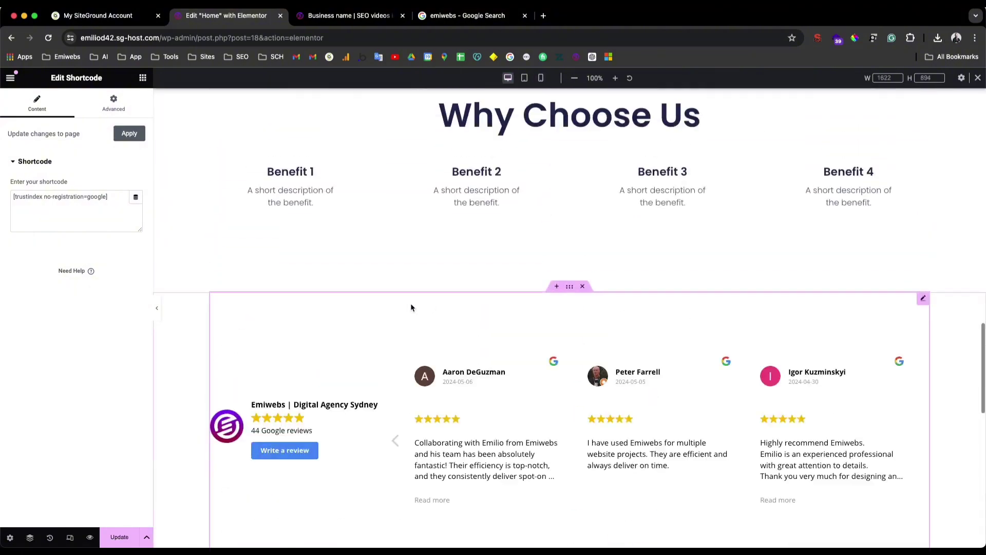